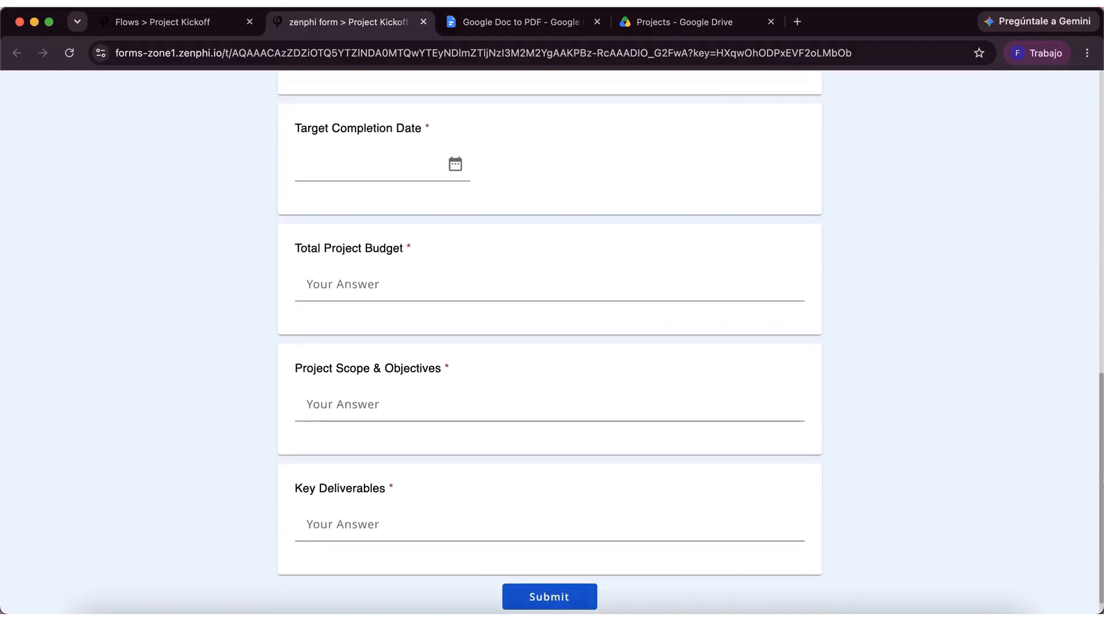
- Look over the intake form's fields, and review the placeholders in the Google Docs template across all three sections
{"action": "scroll", "coordinate": [1100, 437], "scroll_direction": "up", "scroll_amount": 2}
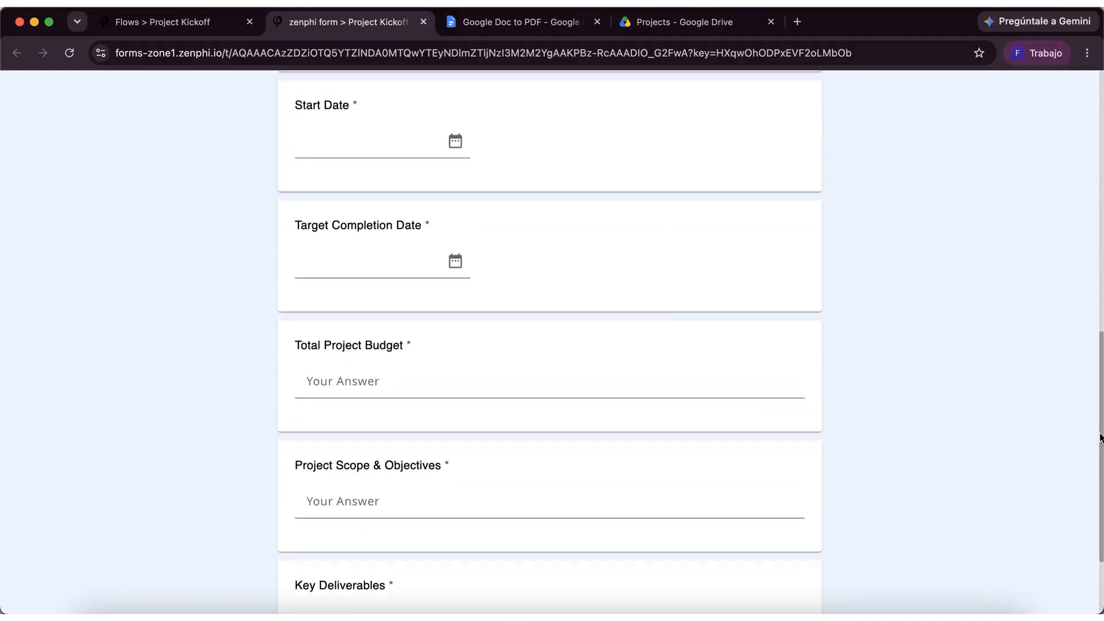
{"action": "left_click", "coordinate": [561, 27]}
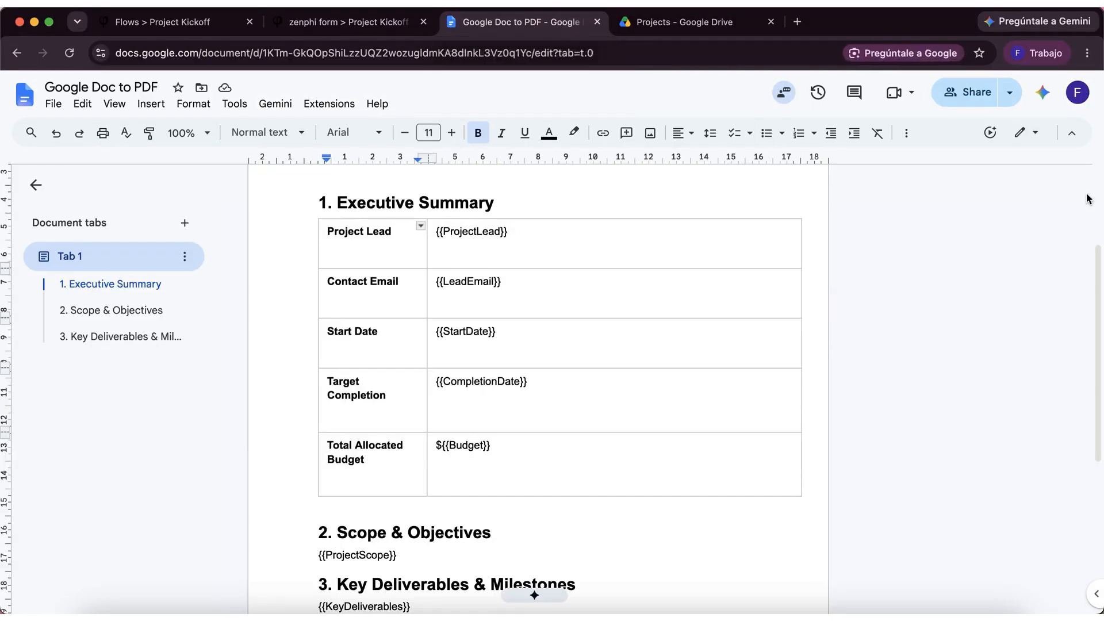
{"action": "scroll", "coordinate": [1099, 263], "scroll_direction": "down", "scroll_amount": 5}
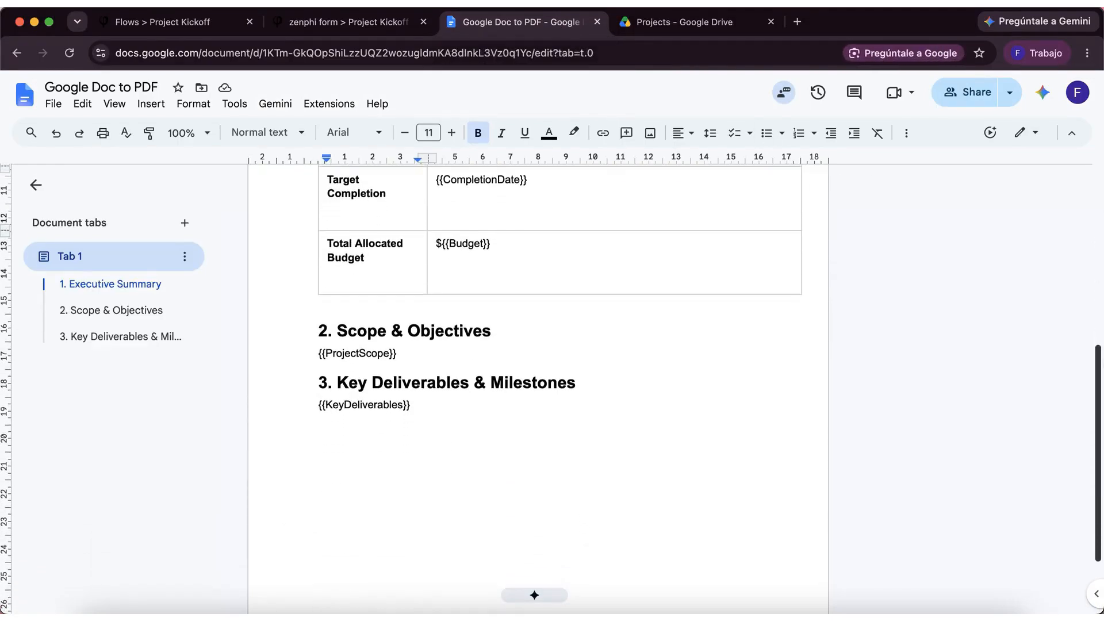
{"action": "scroll", "coordinate": [1084, 349], "scroll_direction": "up", "scroll_amount": 5}
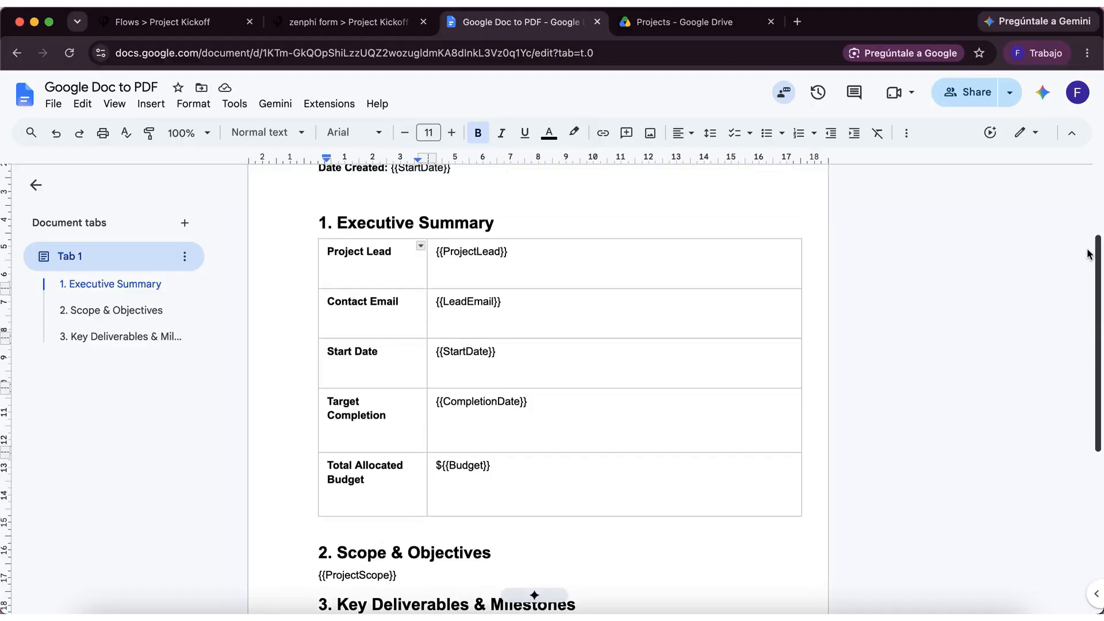
{"action": "scroll", "coordinate": [1088, 253], "scroll_direction": "up", "scroll_amount": 3}
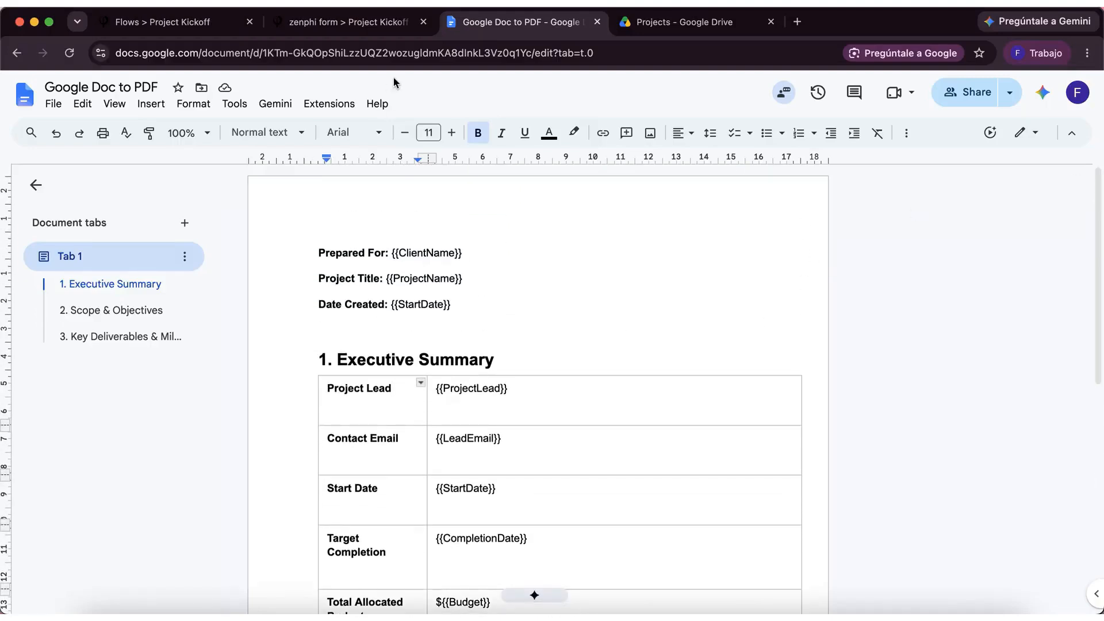
- Switch to the Project Kickoff flow in zenphi and review the form trigger's fields in the form builder
{"action": "left_click", "coordinate": [203, 29]}
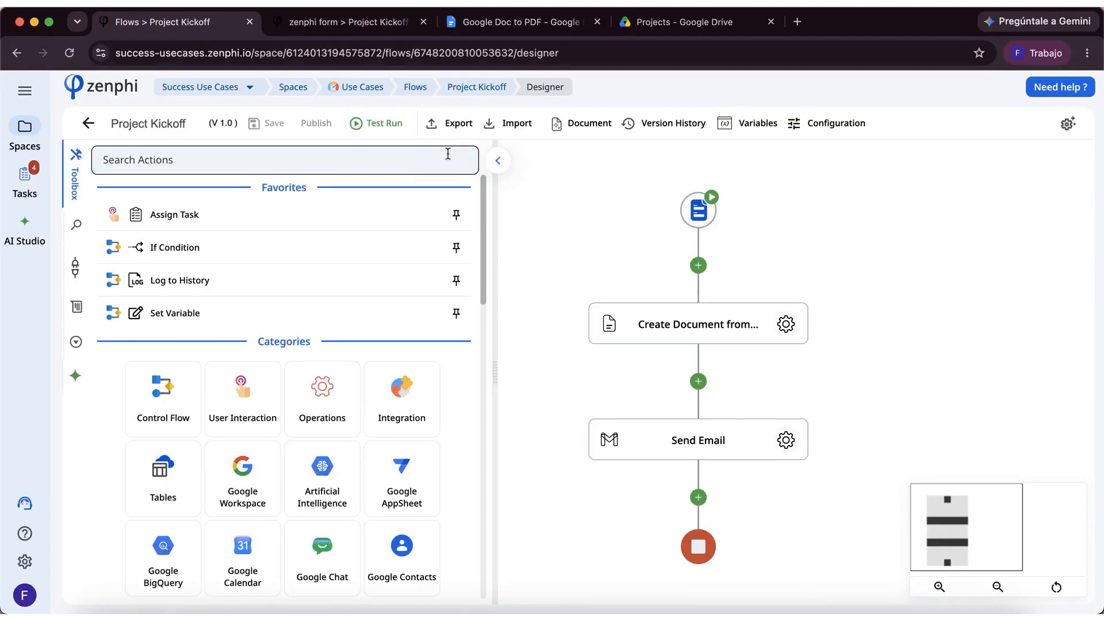
{"action": "left_click_drag", "start_coordinate": [579, 195], "coordinate": [587, 234]}
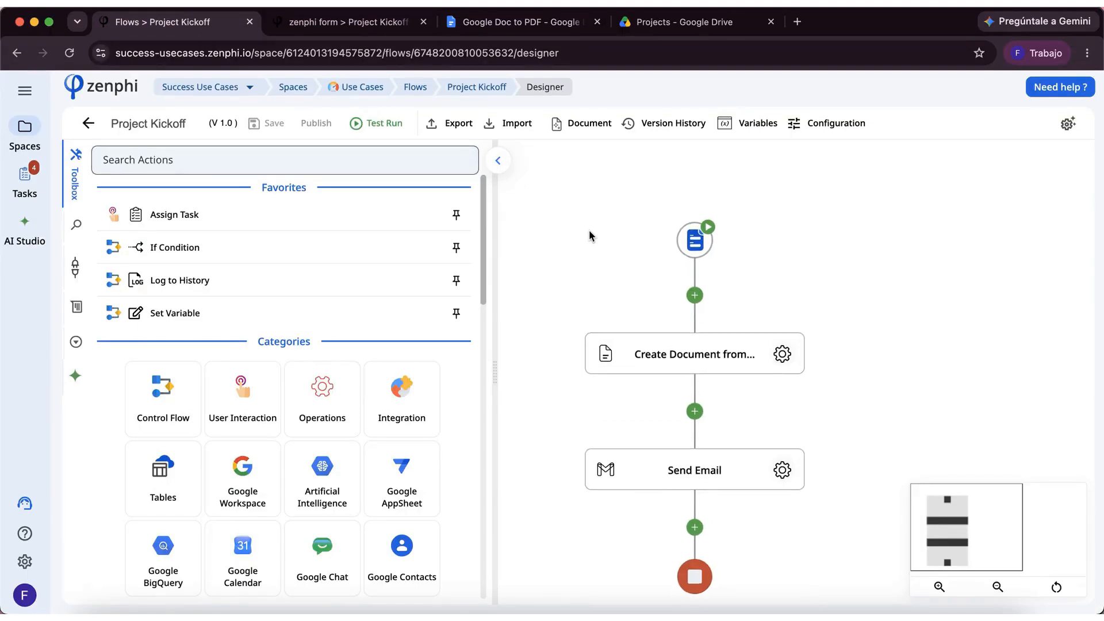
{"action": "left_click", "coordinate": [689, 262]}
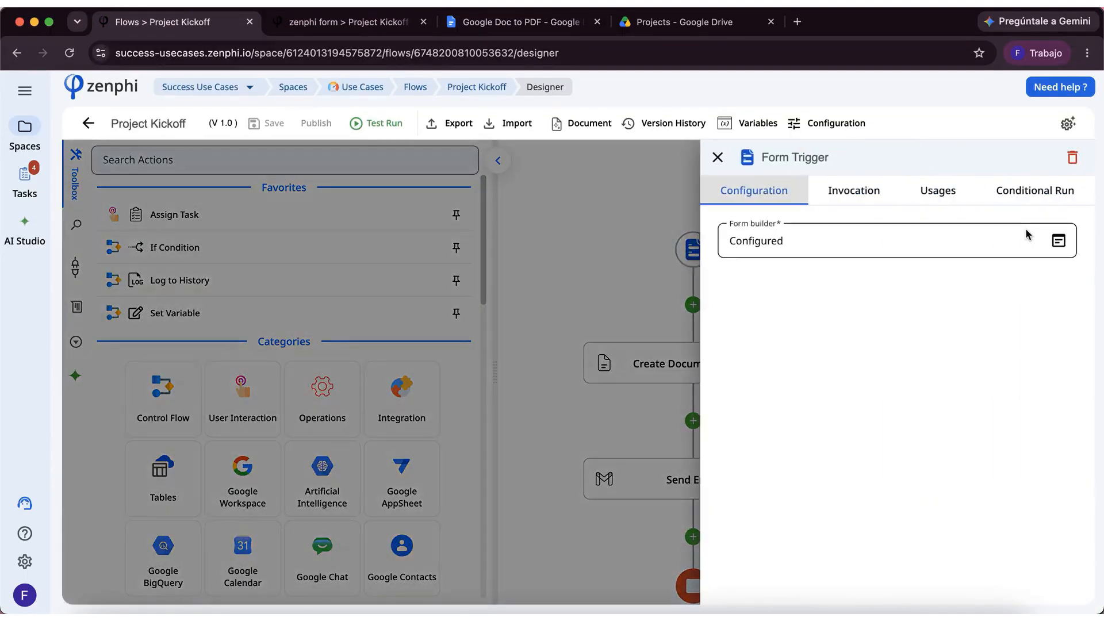
{"action": "left_click", "coordinate": [1059, 242]}
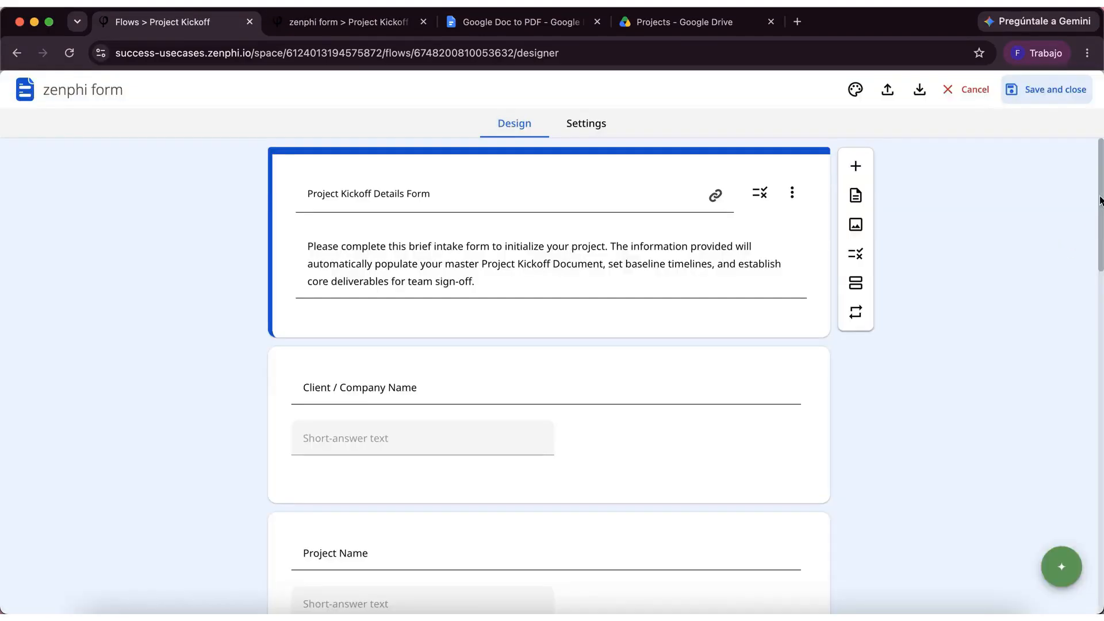
{"action": "scroll", "coordinate": [1100, 186], "scroll_direction": "down", "scroll_amount": 2}
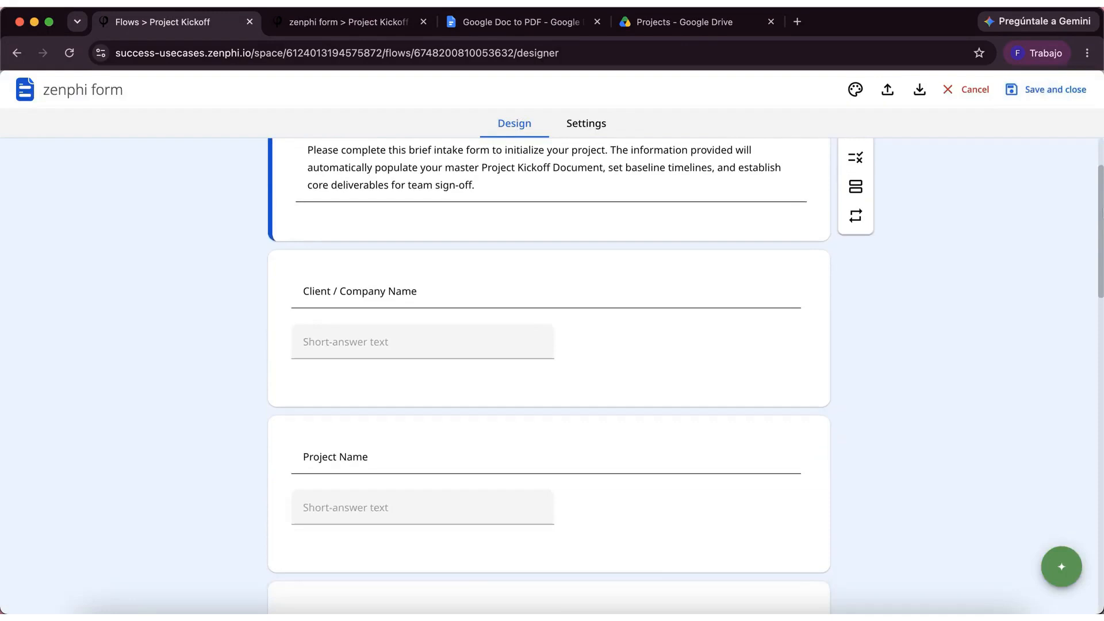
{"action": "scroll", "coordinate": [1091, 201], "scroll_direction": "up", "scroll_amount": 1}
{"action": "scroll", "coordinate": [1087, 198], "scroll_direction": "down", "scroll_amount": 5}
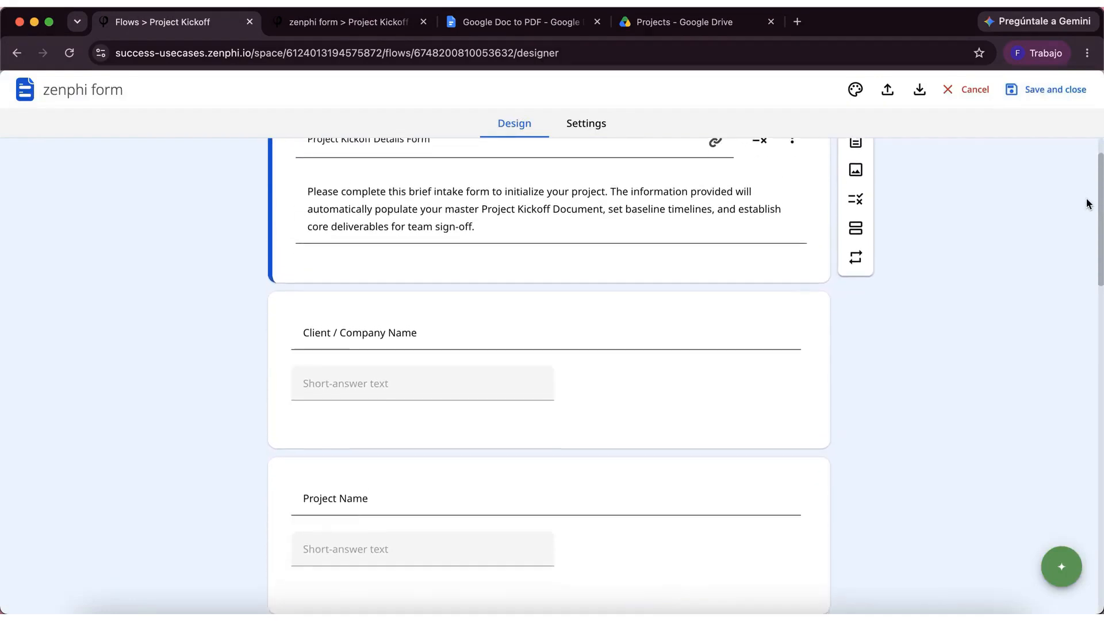
{"action": "left_click_drag", "start_coordinate": [1095, 249], "coordinate": [1102, 511]}
{"action": "scroll", "coordinate": [1018, 305], "scroll_direction": "up", "scroll_amount": 20}
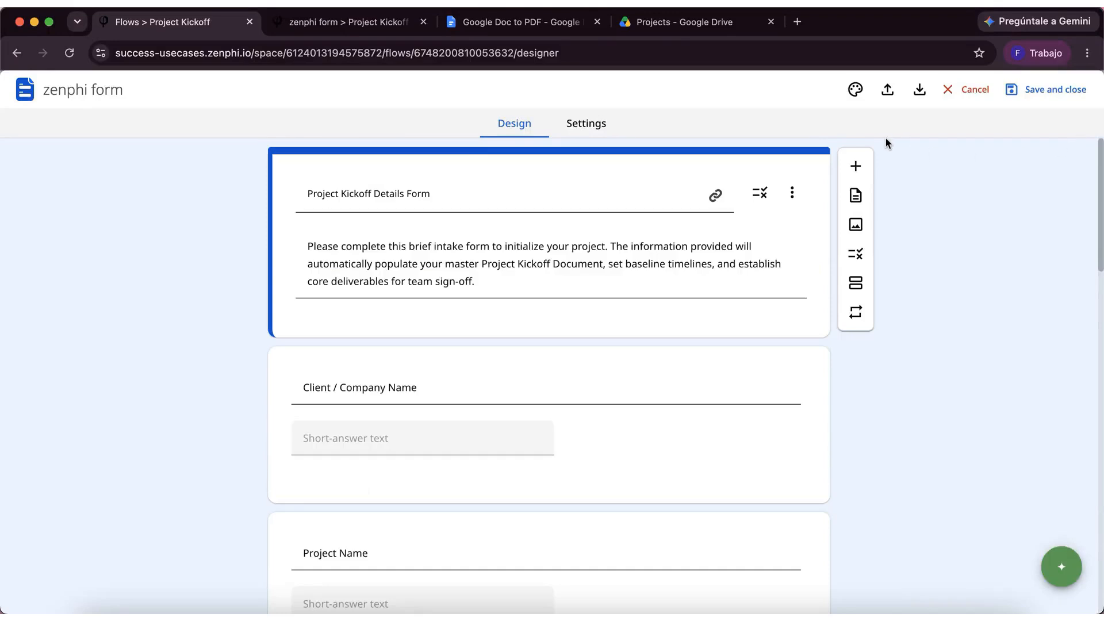
{"action": "left_click", "coordinate": [855, 166]}
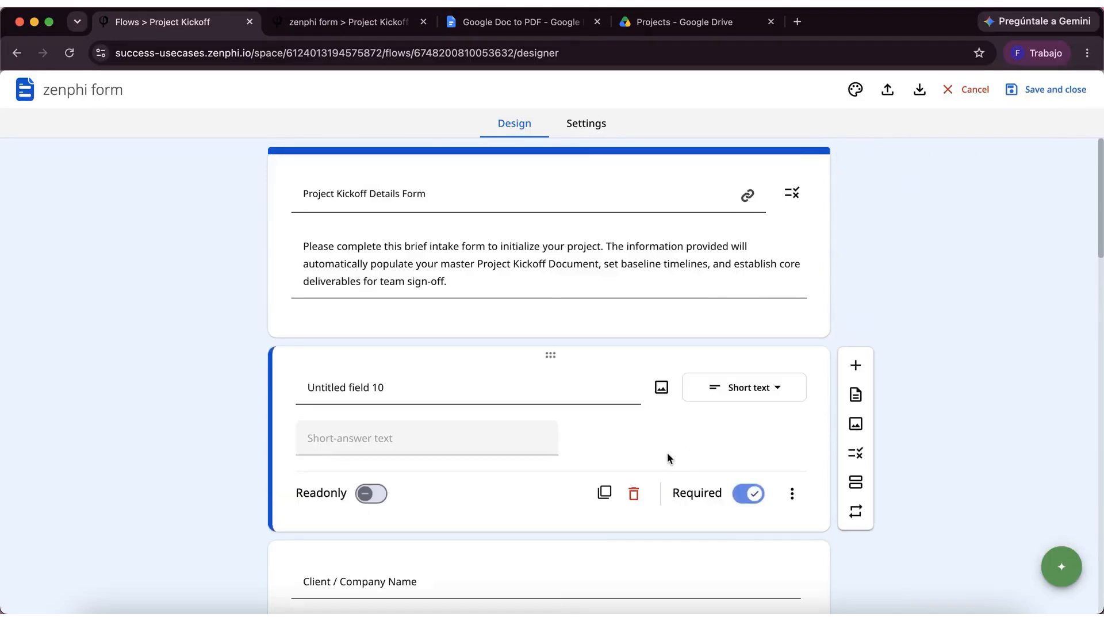
{"action": "left_click", "coordinate": [634, 494]}
{"action": "left_click", "coordinate": [680, 382]}
{"action": "left_click", "coordinate": [859, 291]}
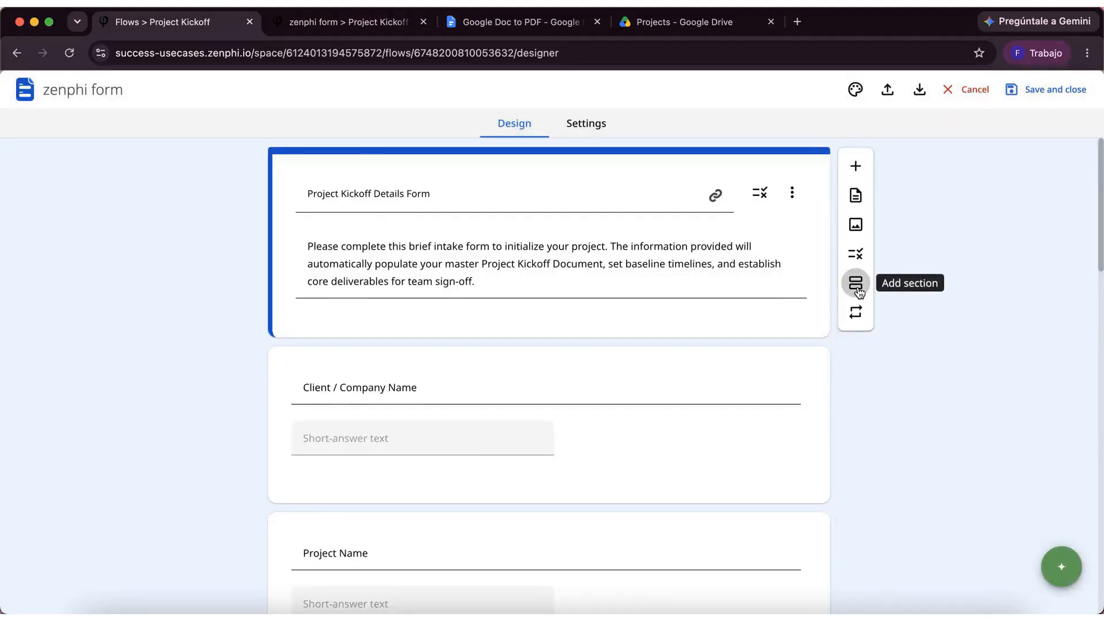
{"action": "left_click_drag", "start_coordinate": [1101, 252], "coordinate": [1101, 613]}
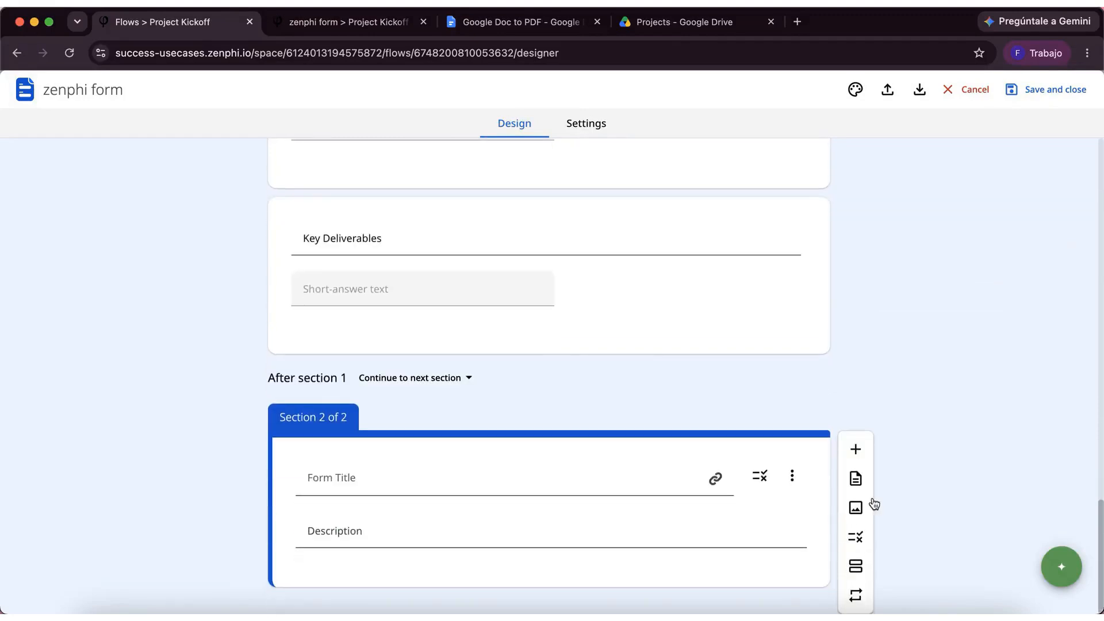
{"action": "left_click", "coordinate": [568, 253]}
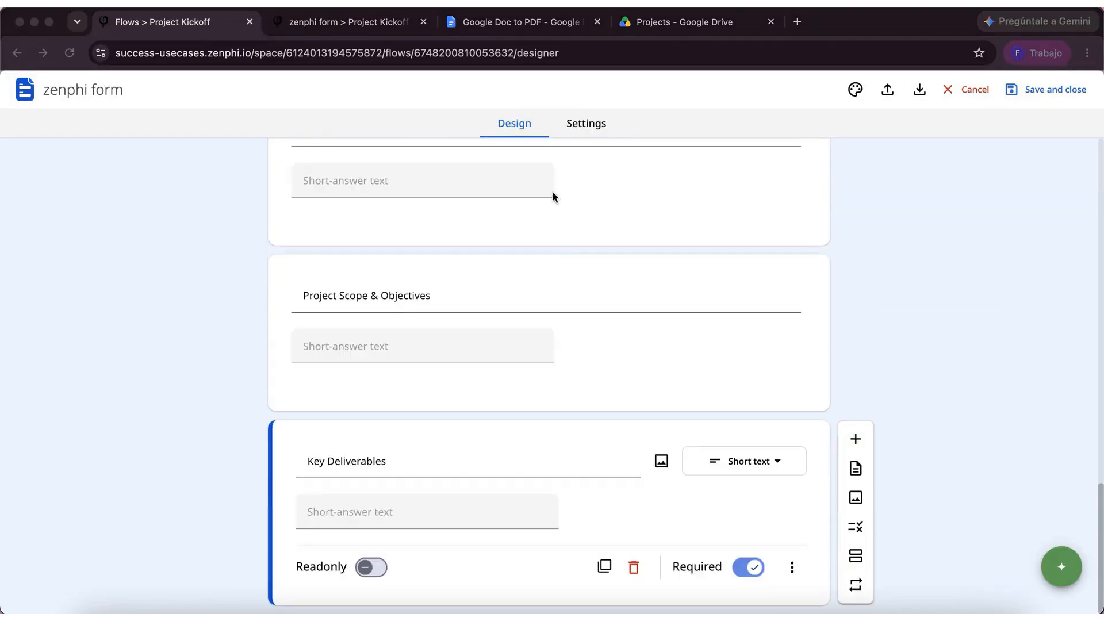
- Toggle the Requires Authentication option in the form's settings, and save and close the form
{"action": "left_click", "coordinate": [581, 137]}
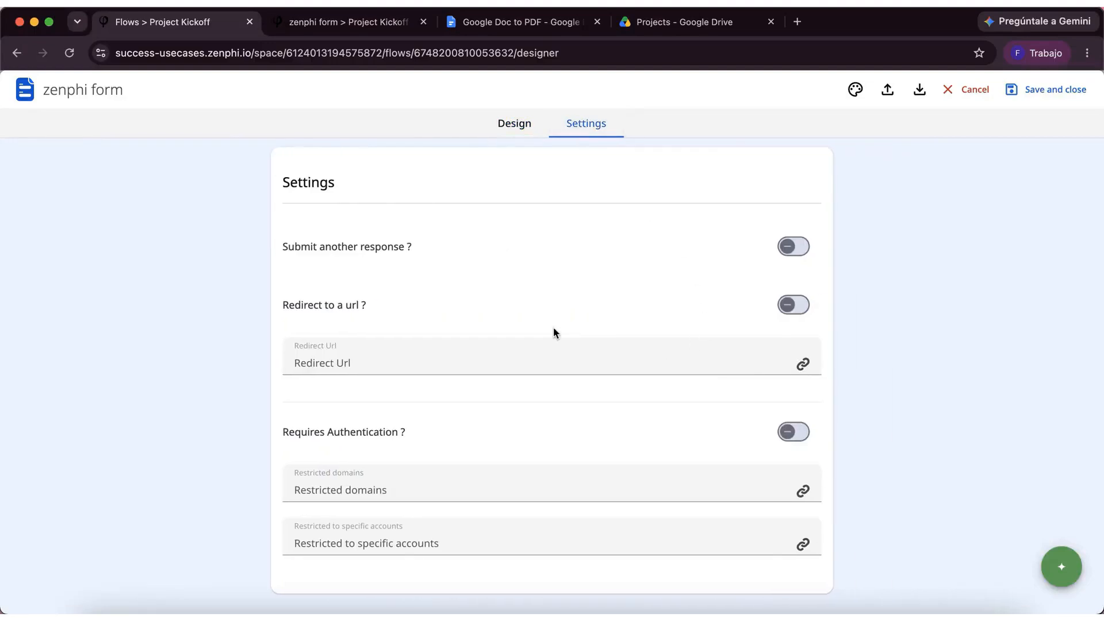
{"action": "left_click", "coordinate": [786, 431]}
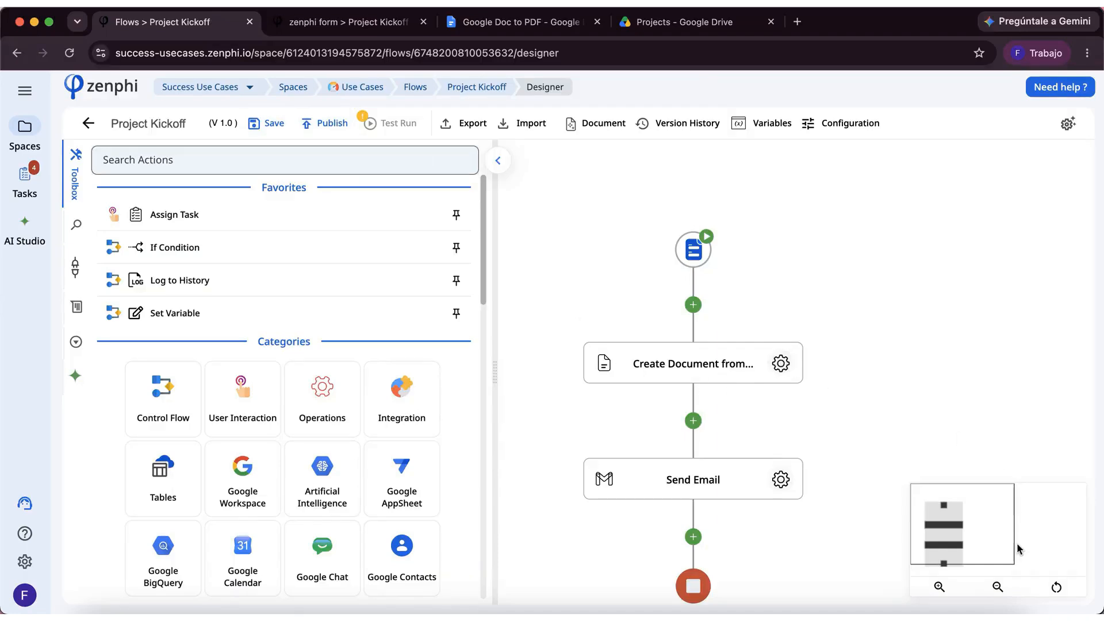
{"action": "left_click", "coordinate": [887, 401]}
- Look at the Create Document from Template action and browse the Google Docs actions that can be added to the flow
{"action": "left_click", "coordinate": [781, 364]}
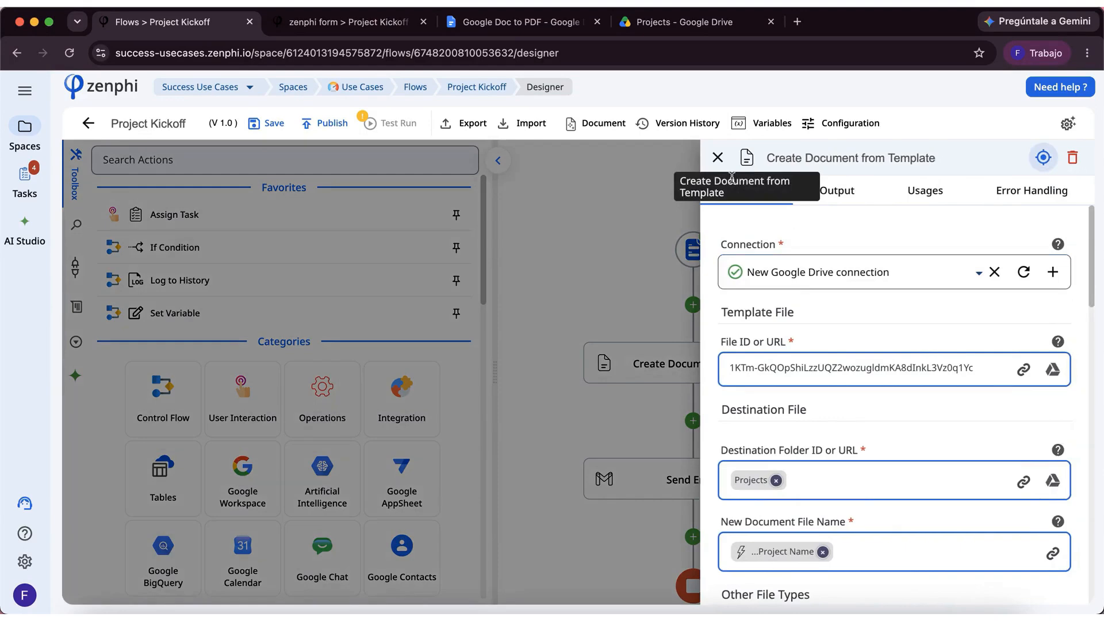
{"action": "left_click", "coordinate": [646, 290]}
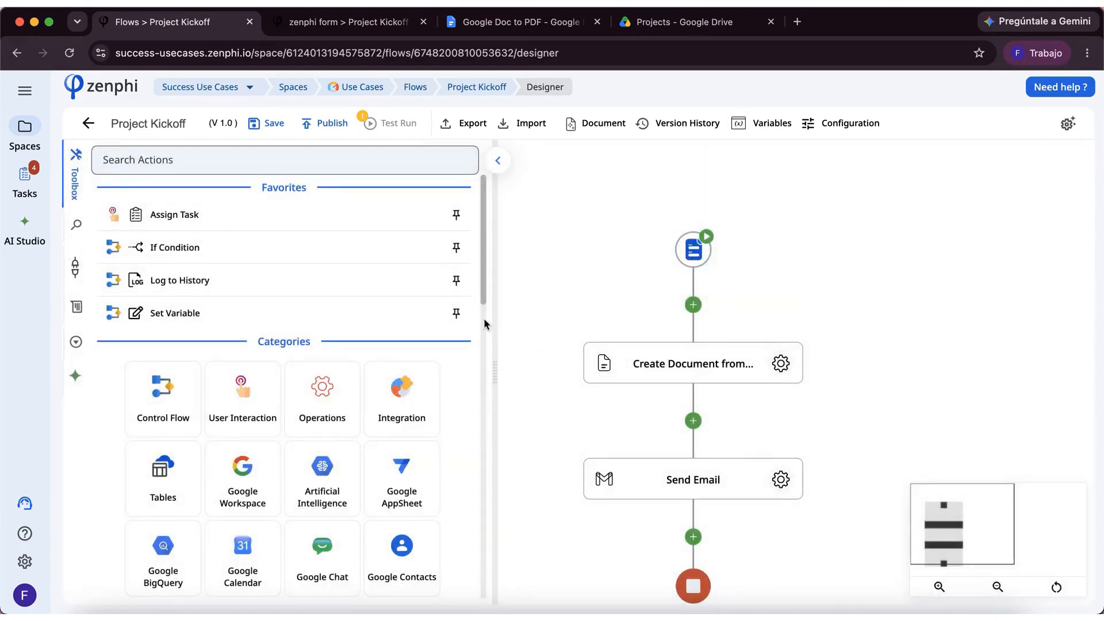
{"action": "left_click_drag", "start_coordinate": [482, 287], "coordinate": [481, 388]}
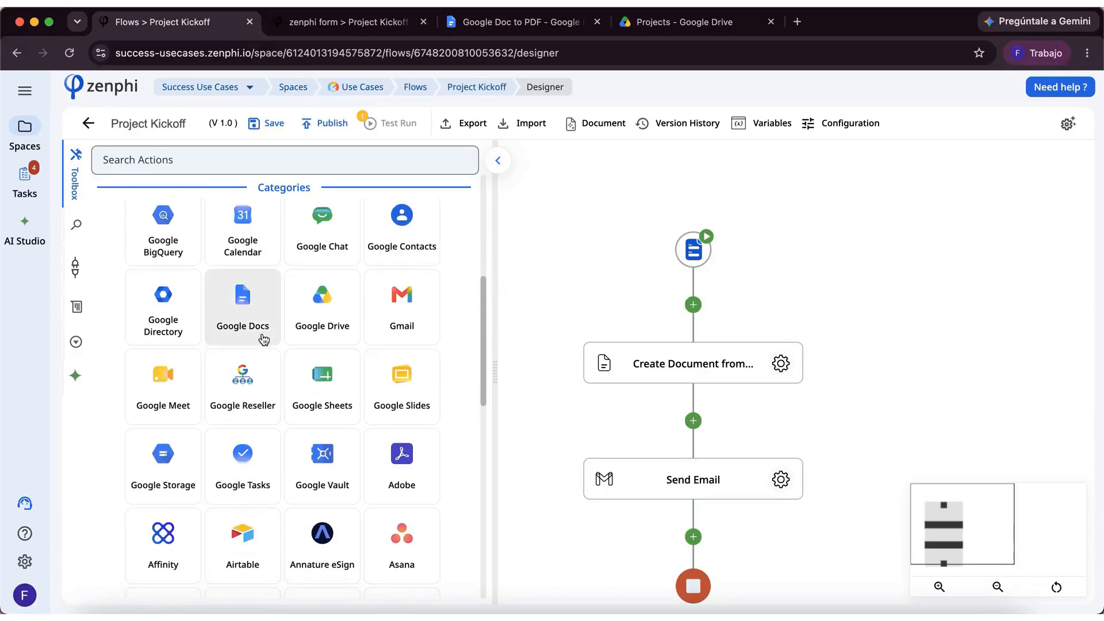
{"action": "left_click", "coordinate": [274, 343]}
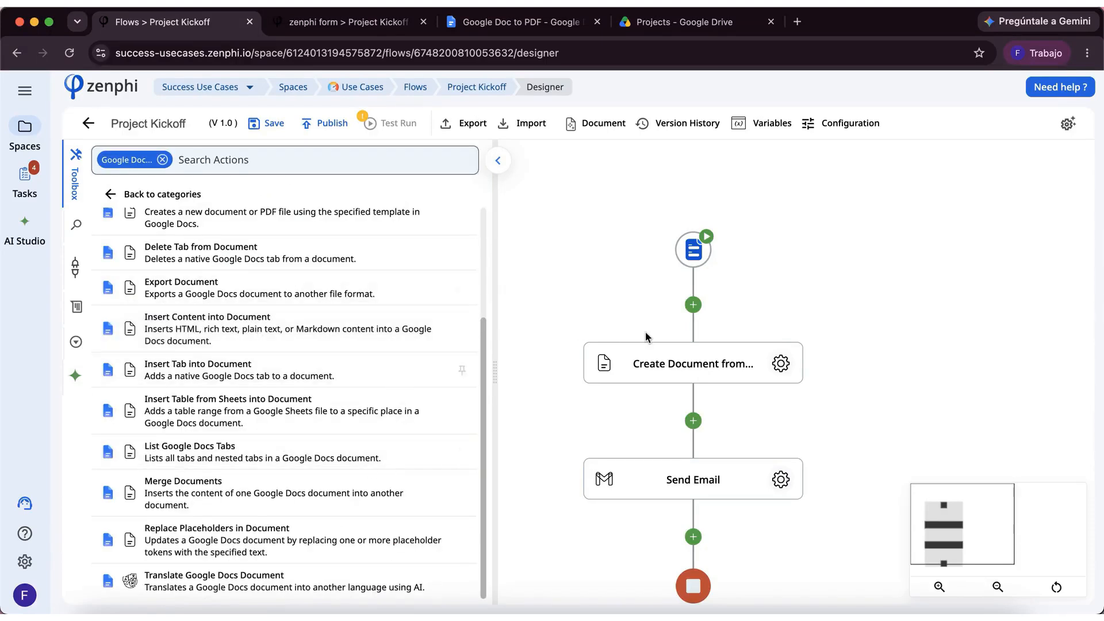
{"action": "left_click", "coordinate": [694, 307]}
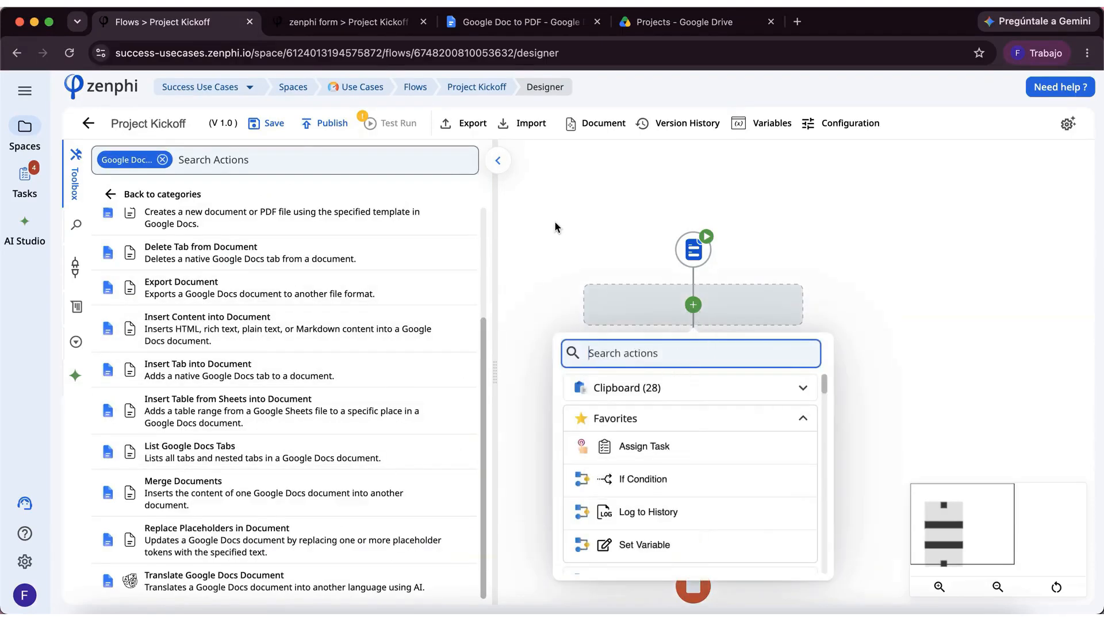
{"action": "left_click", "coordinate": [163, 160]}
{"action": "left_click", "coordinate": [163, 159]}
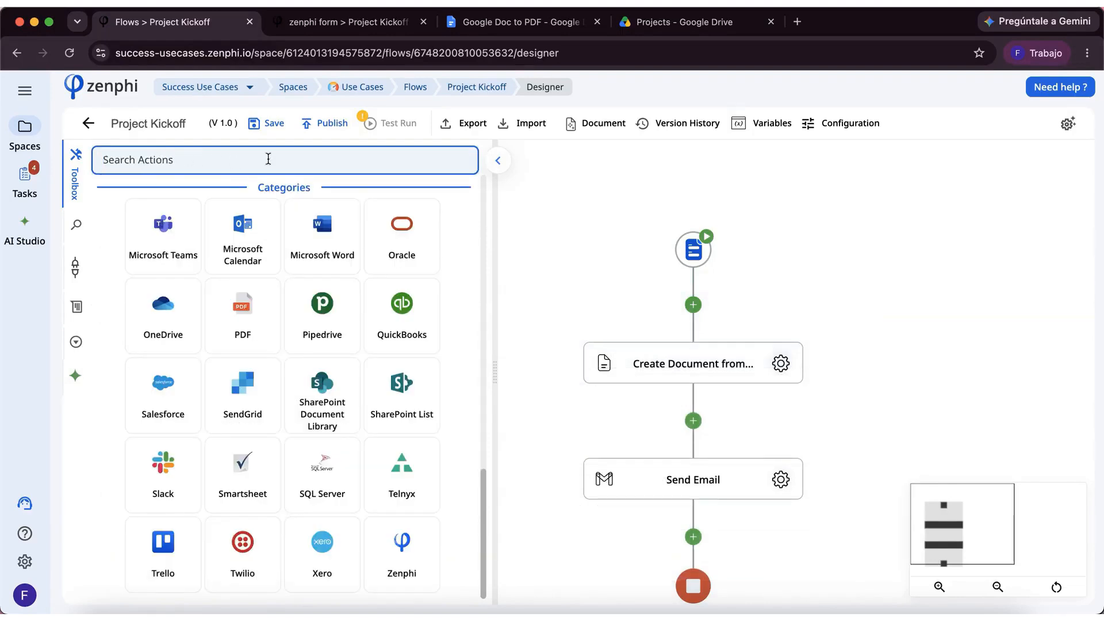
- Open the Create Document from Template settings and view the options for a new Google Drive connection without creating one
{"action": "left_click", "coordinate": [781, 363]}
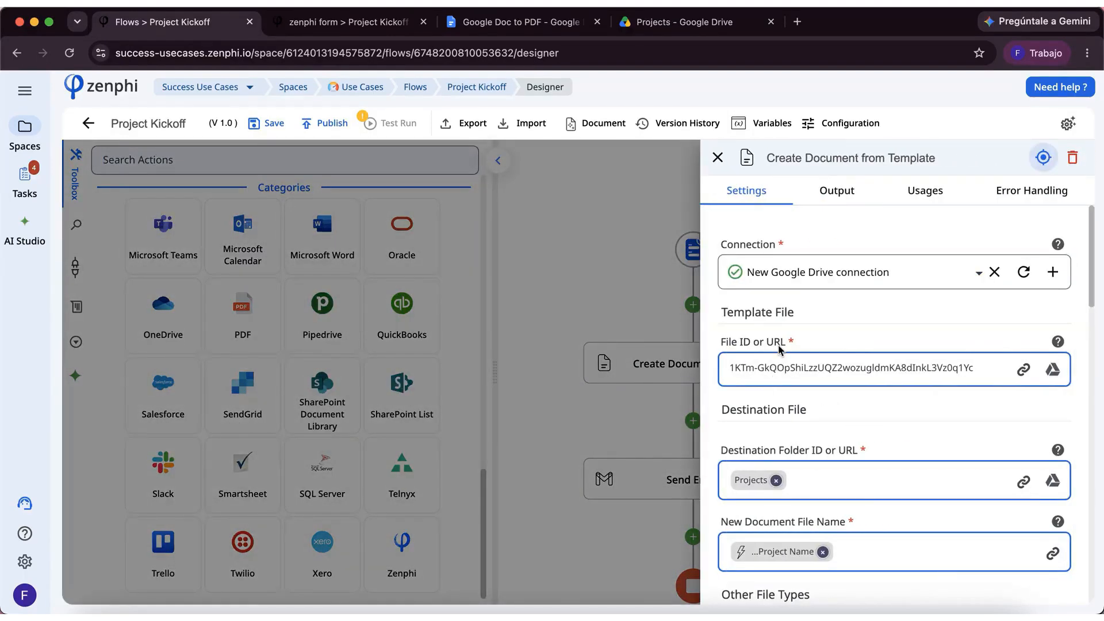
{"action": "left_click", "coordinate": [1053, 273]}
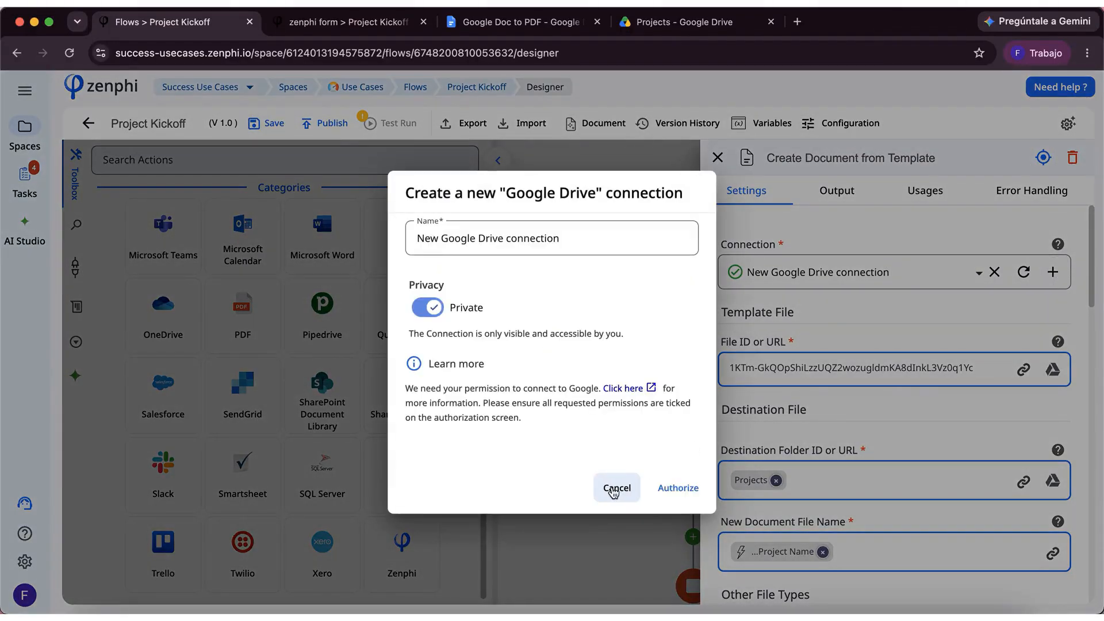
{"action": "left_click", "coordinate": [613, 490]}
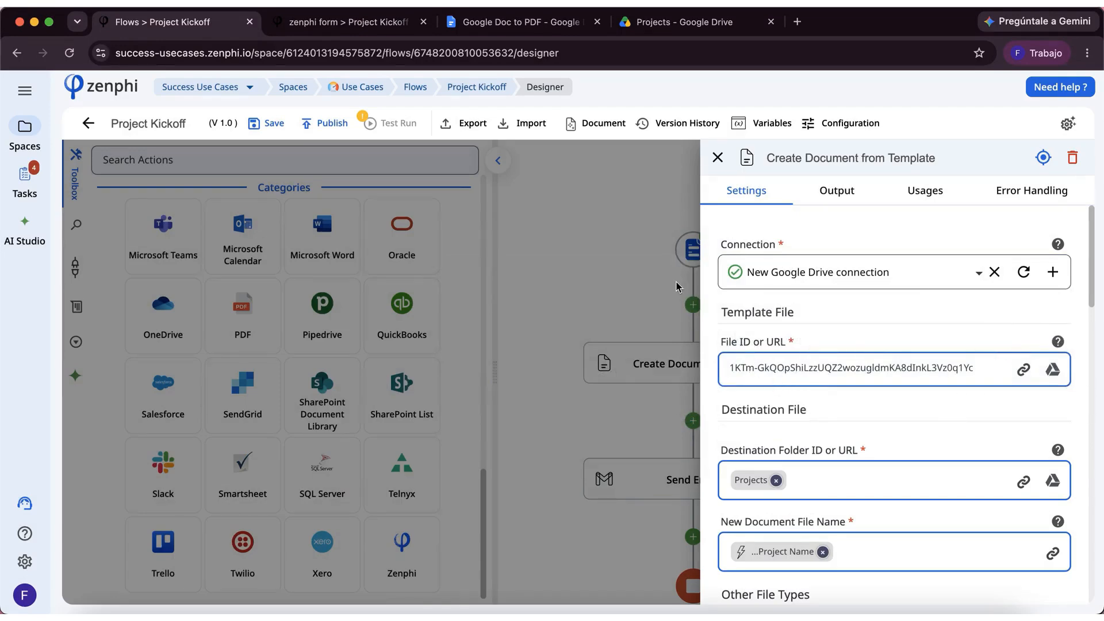
- Select the file ID within the Google Docs template's URL, and open the Drive picker for the action's template file in zenphi
{"action": "left_click", "coordinate": [522, 17]}
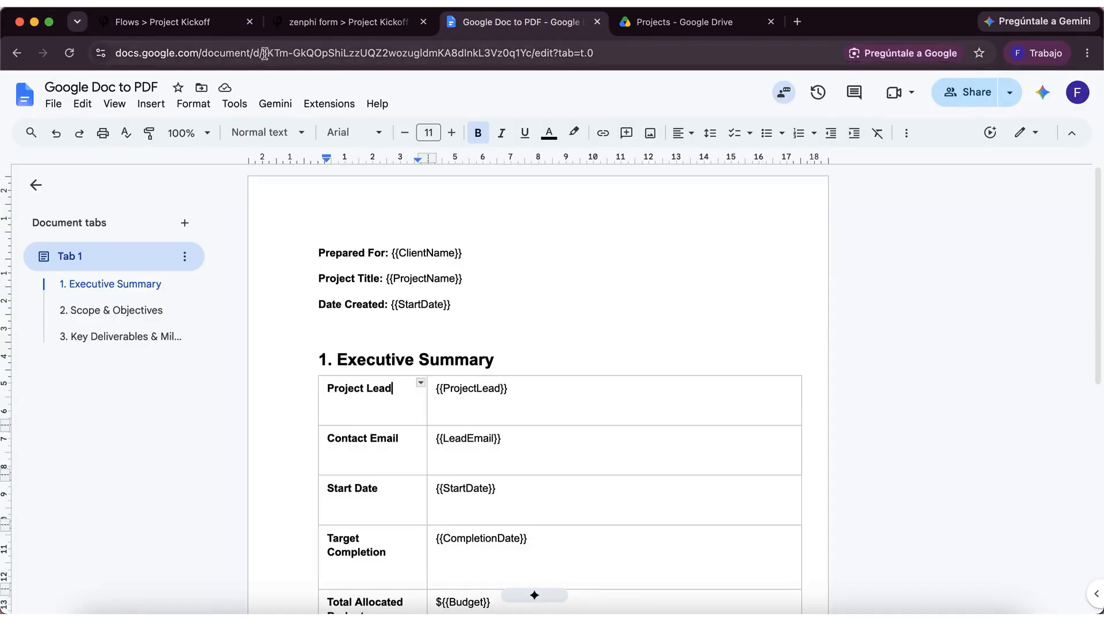
{"action": "left_click_drag", "start_coordinate": [264, 52], "coordinate": [528, 82]}
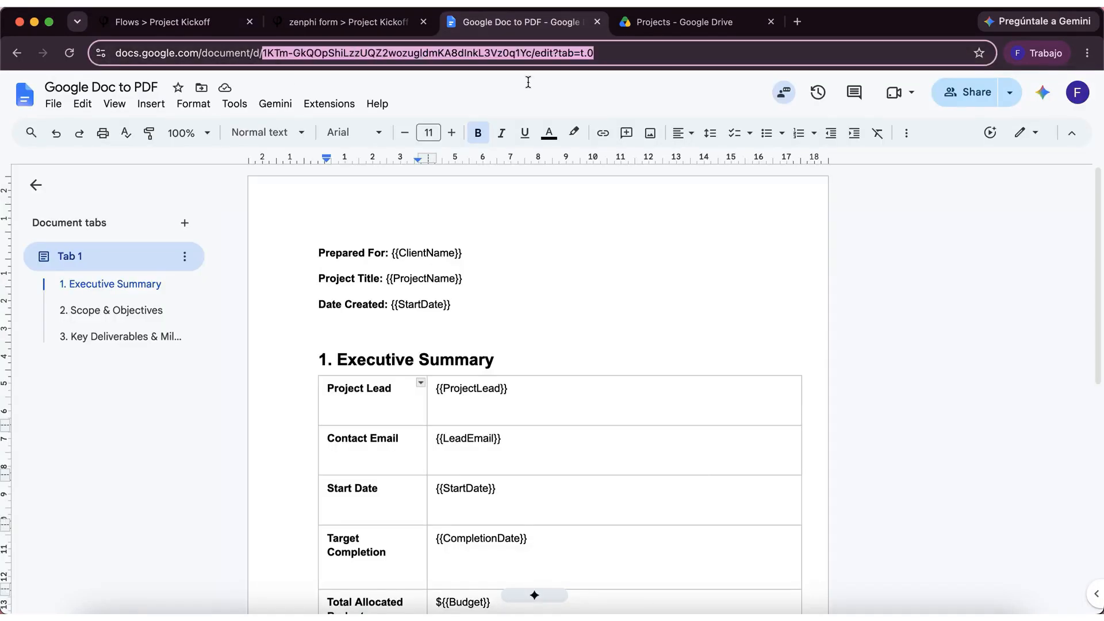
{"action": "left_click", "coordinate": [568, 55]}
{"action": "left_click_drag", "start_coordinate": [568, 54], "coordinate": [295, 60]}
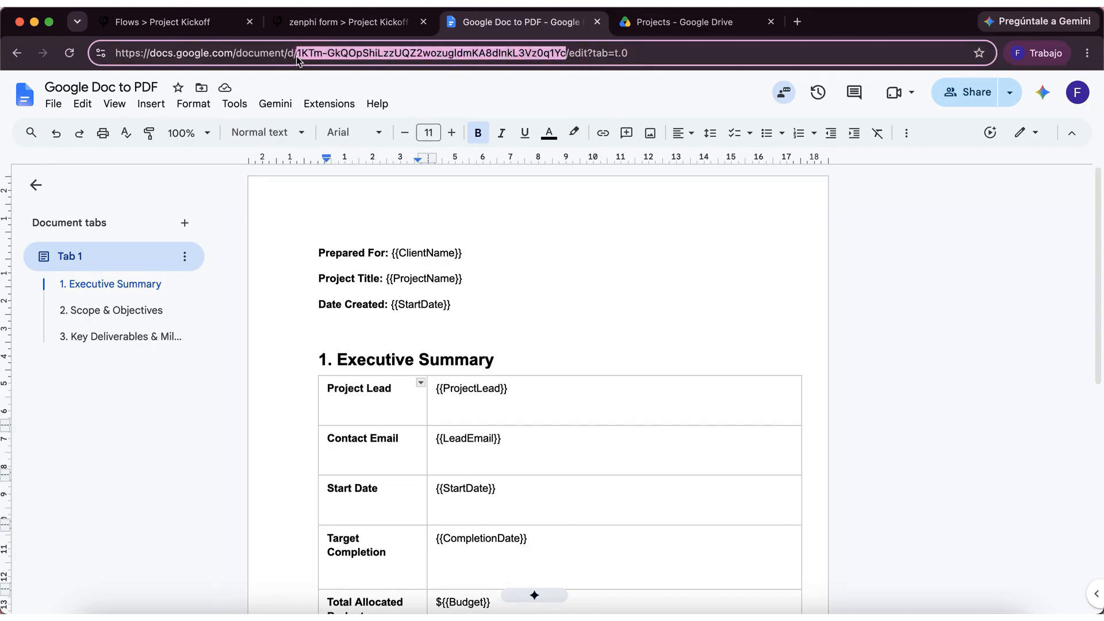
{"action": "left_click", "coordinate": [162, 22]}
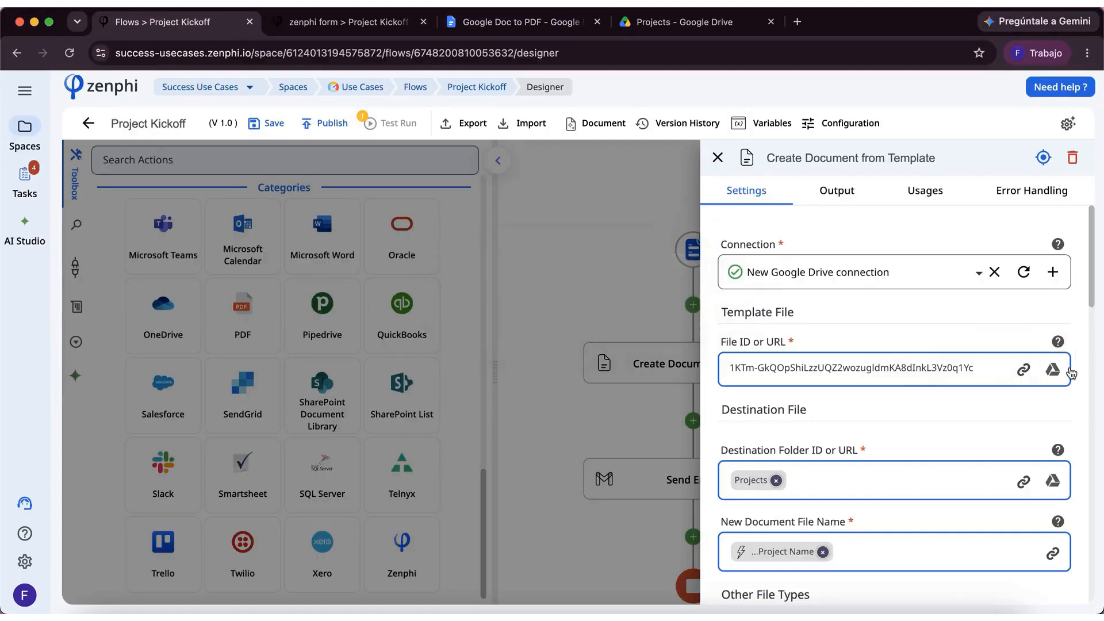
{"action": "left_click", "coordinate": [1053, 370]}
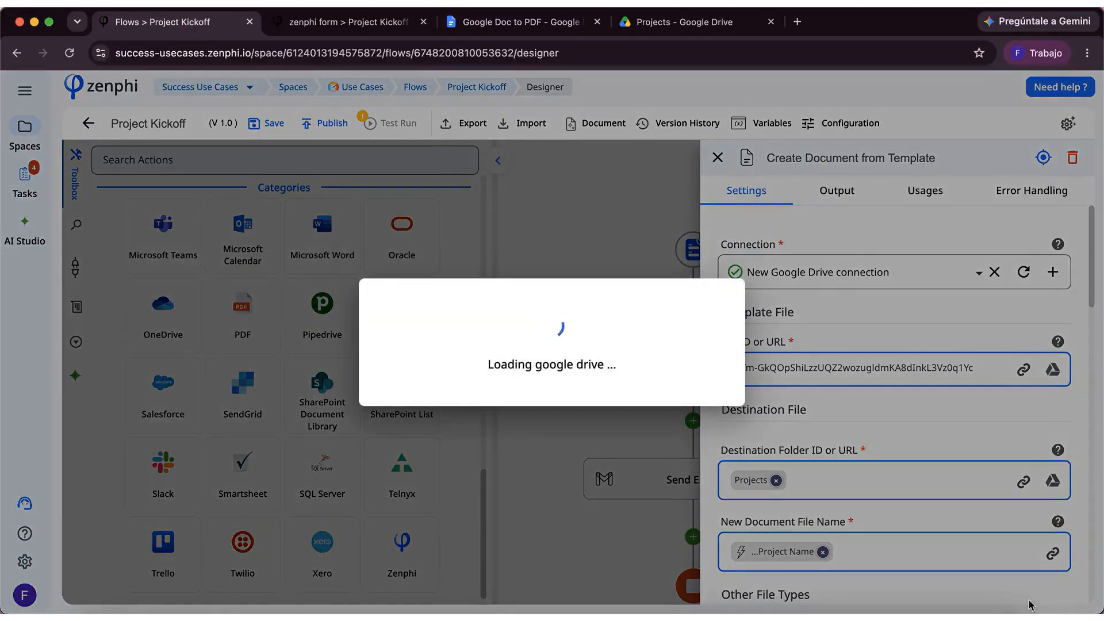
- Examine the action's destination file settings and view the Projects destination folder in Google Drive
{"action": "scroll", "coordinate": [1029, 601], "scroll_direction": "down", "scroll_amount": 3}
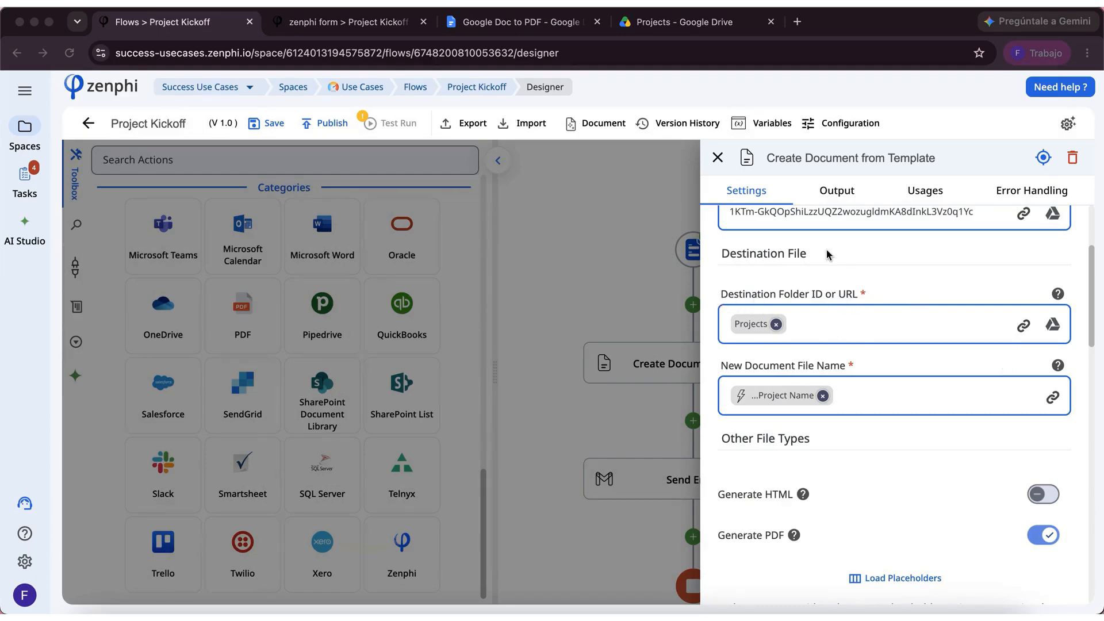
{"action": "left_click", "coordinate": [692, 23]}
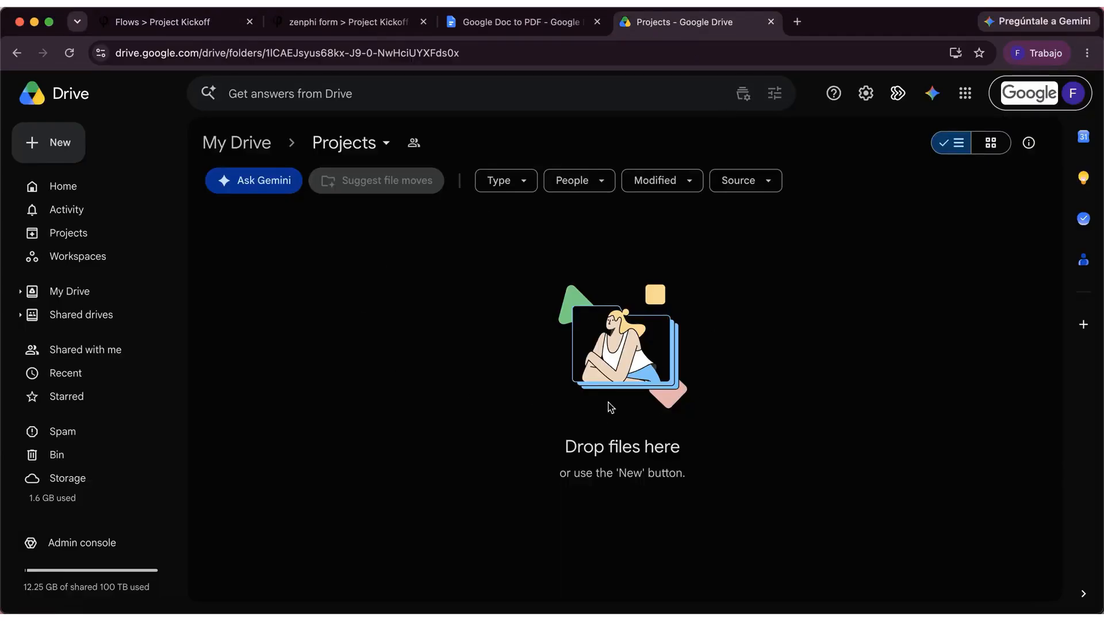
{"action": "left_click", "coordinate": [181, 26]}
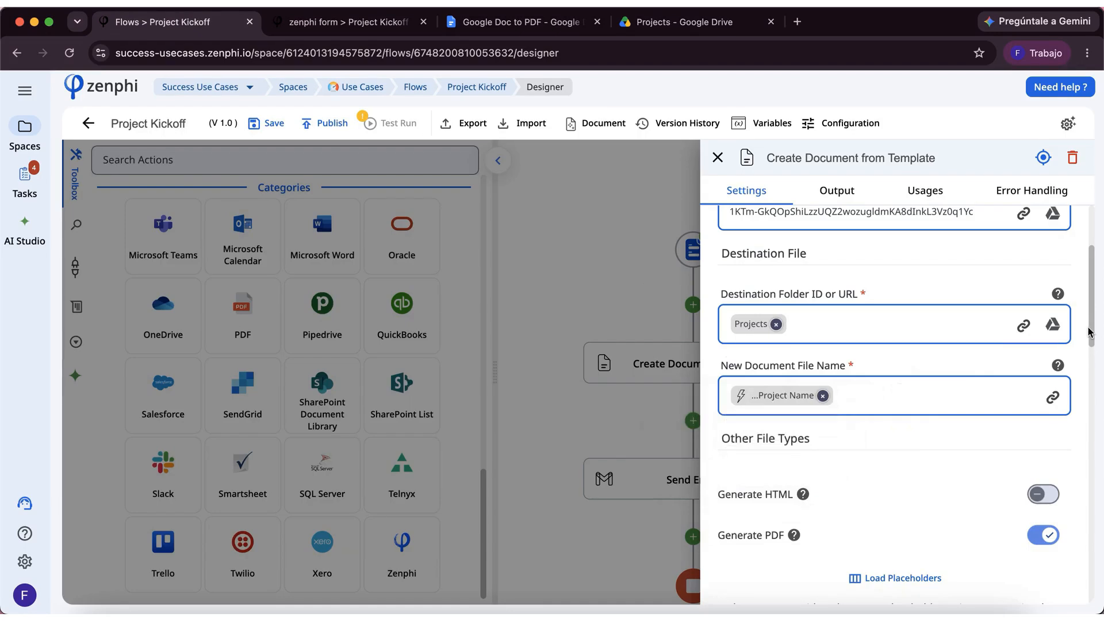
- Examine the Generate PDF option and the placeholder mappings in the Create Document from Template settings
{"action": "scroll", "coordinate": [1091, 336], "scroll_direction": "down", "scroll_amount": 5}
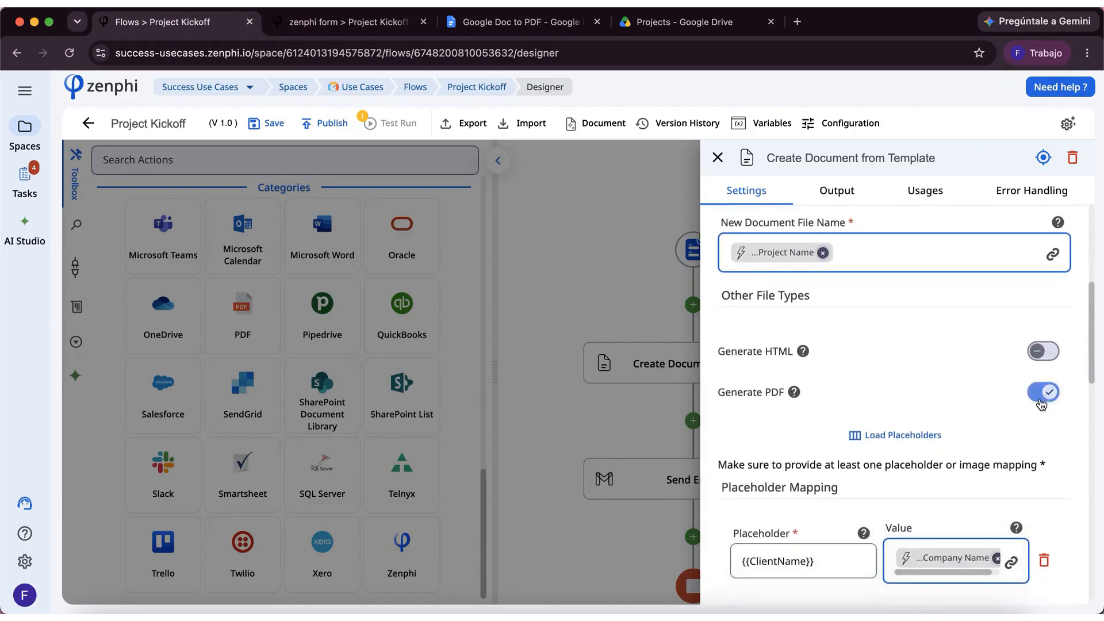
{"action": "mouse_move", "coordinate": [794, 396]}
{"action": "scroll", "coordinate": [1093, 358], "scroll_direction": "down", "scroll_amount": 8}
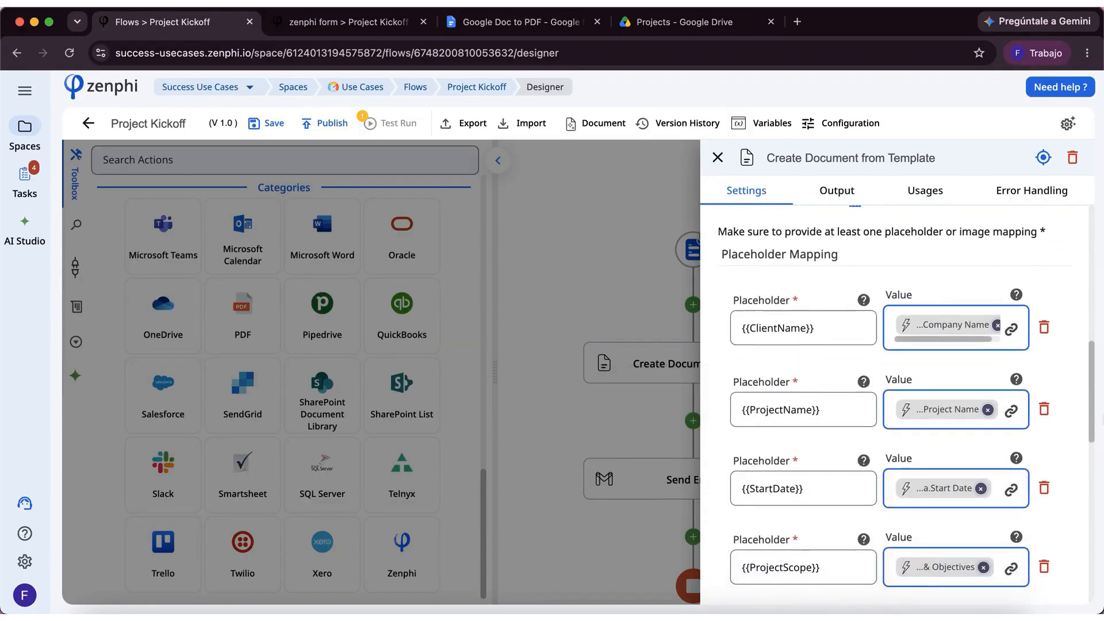
{"action": "scroll", "coordinate": [897, 402], "scroll_direction": "down", "scroll_amount": 1}
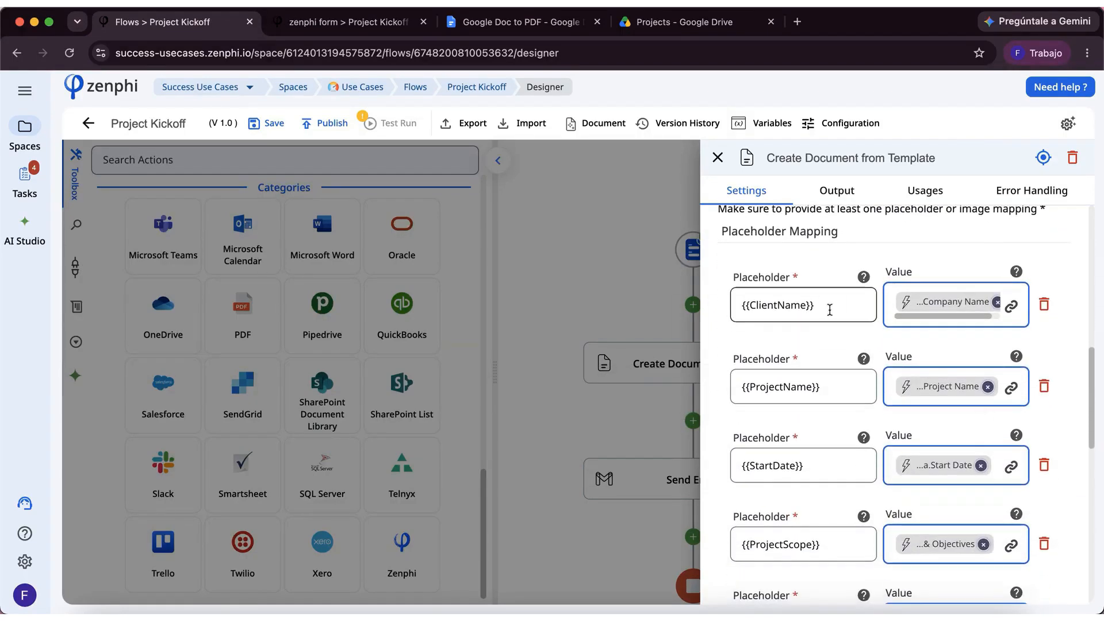
- Highlight the {{ClientName}} placeholder in the Google Docs template for comparison with its mapping, and return to the zenphi flow
{"action": "left_click", "coordinate": [565, 26]}
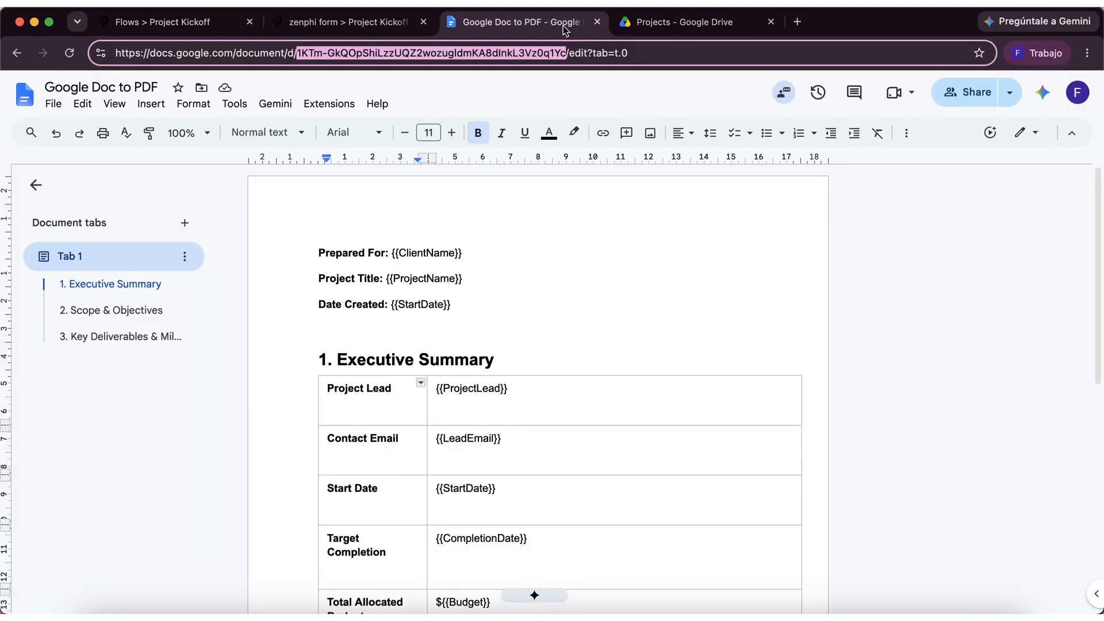
{"action": "left_click_drag", "start_coordinate": [391, 253], "coordinate": [478, 255]}
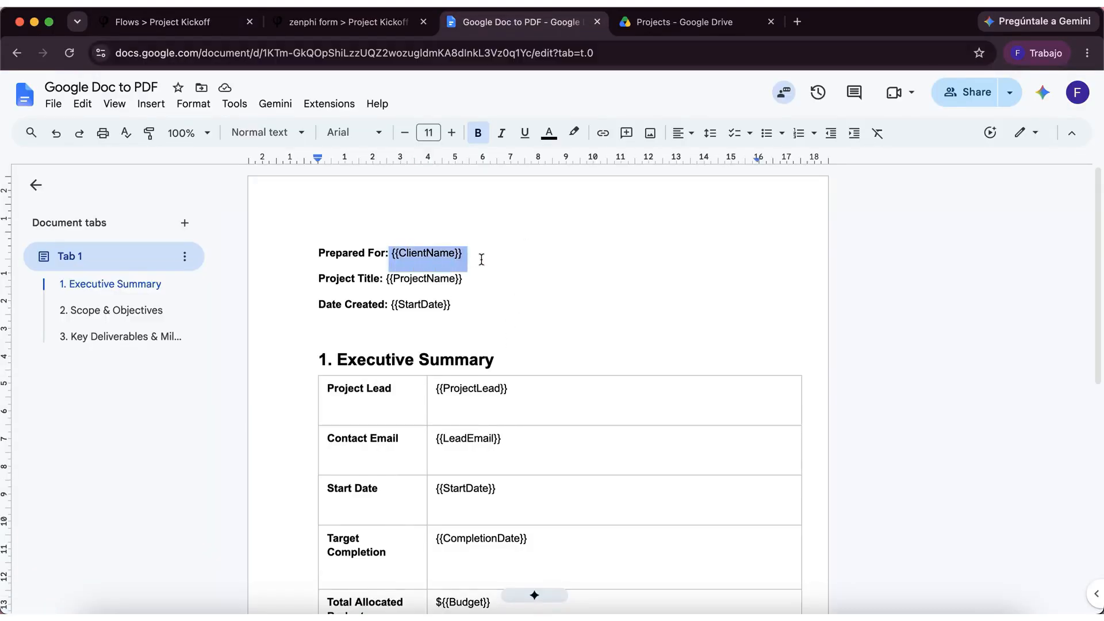
{"action": "left_click", "coordinate": [481, 244]}
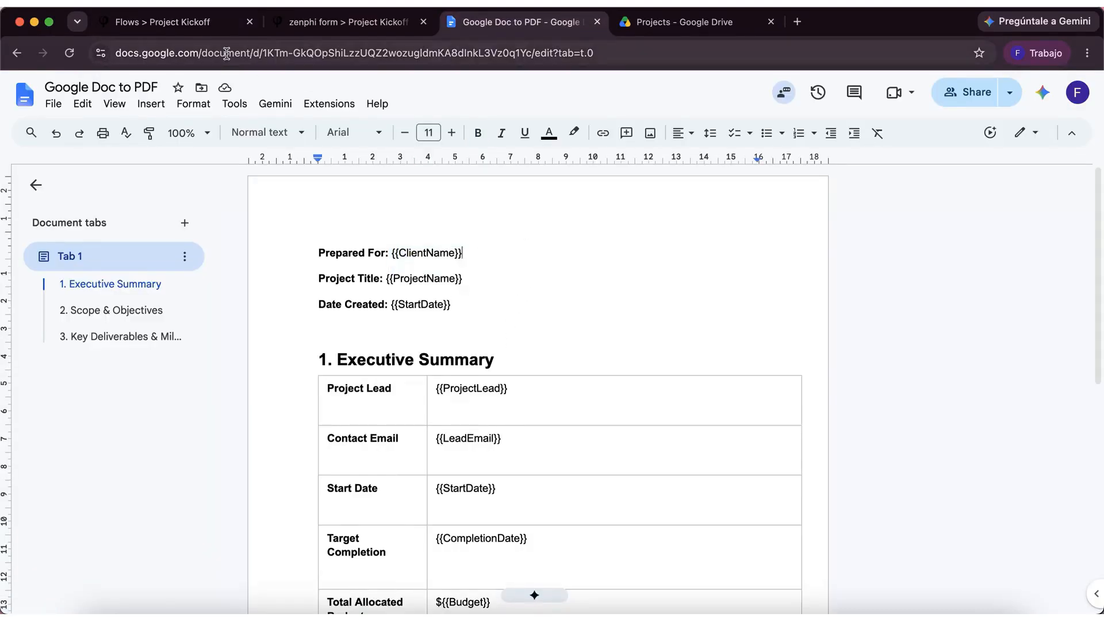
{"action": "left_click", "coordinate": [201, 32]}
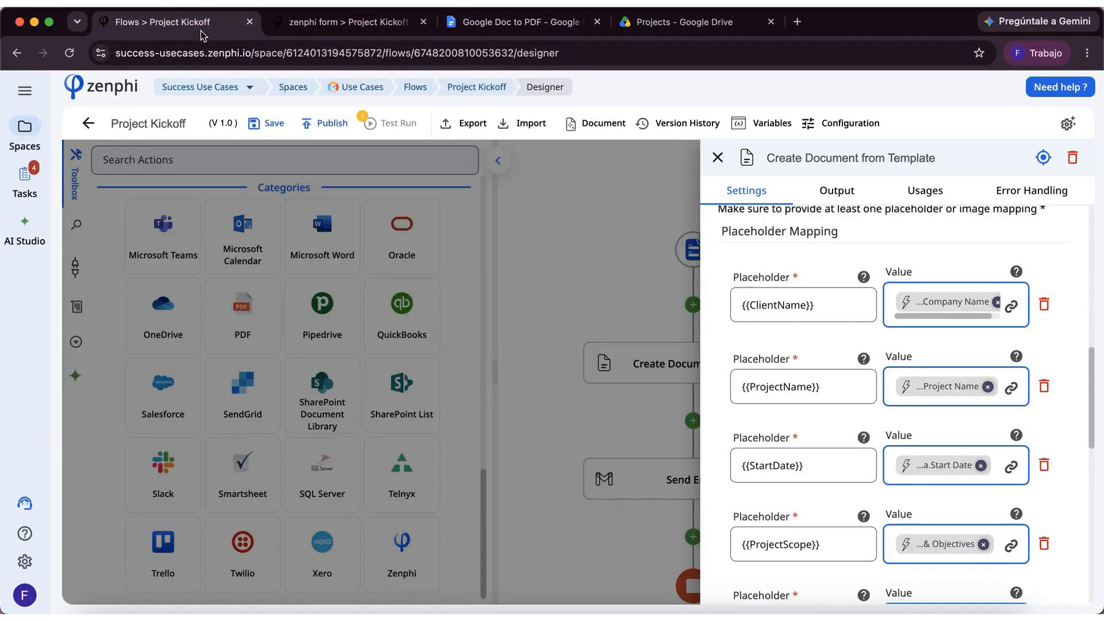
- View the form data tokens available for the {{ClientName}} value, review the remaining mappings, and close the action's settings
{"action": "left_click", "coordinate": [1011, 305]}
{"action": "left_click", "coordinate": [672, 239]}
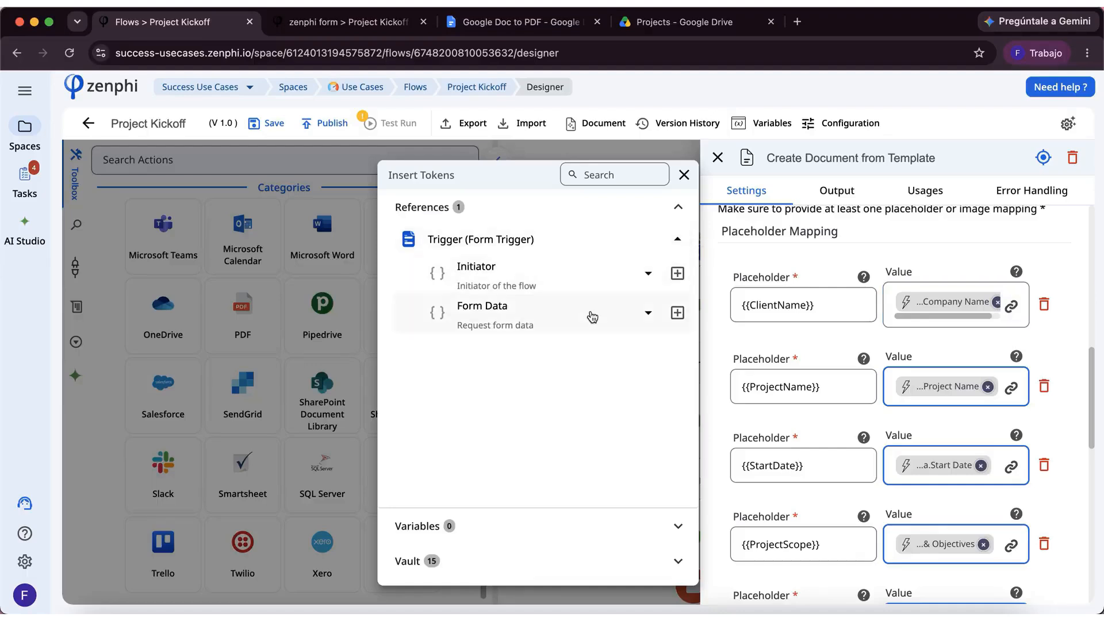
{"action": "left_click", "coordinate": [587, 315]}
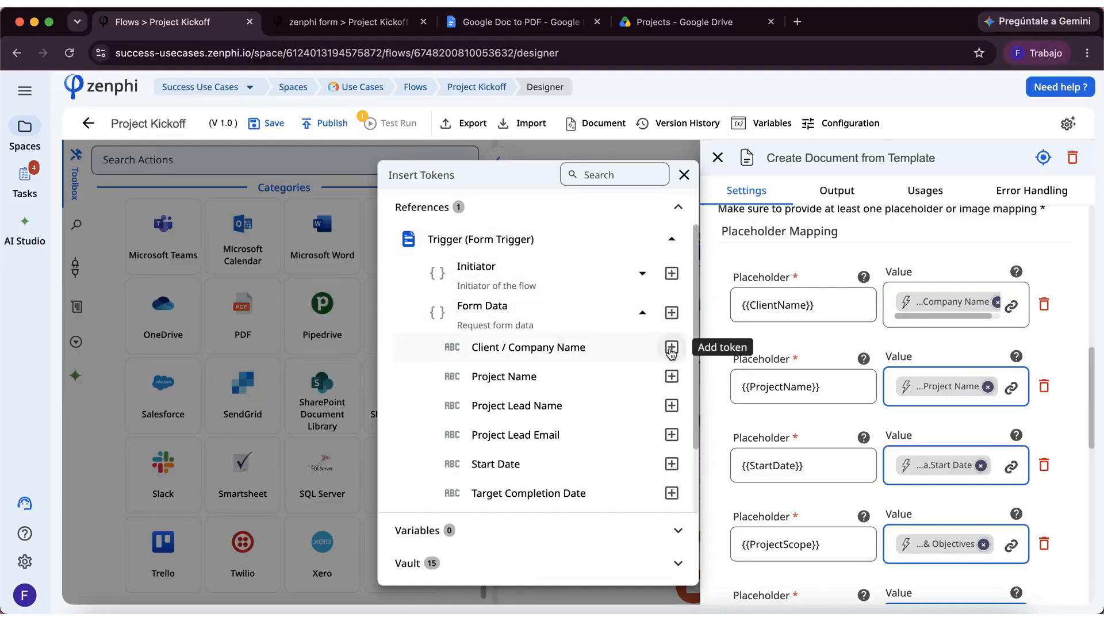
{"action": "left_click", "coordinate": [672, 348]}
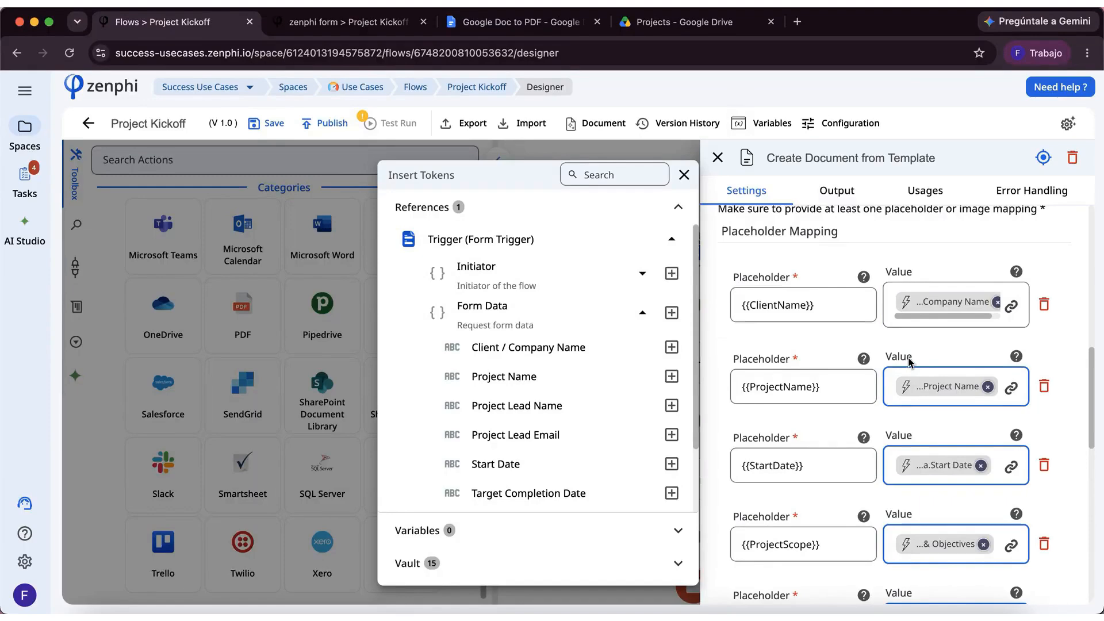
{"action": "left_click_drag", "start_coordinate": [1093, 358], "coordinate": [1093, 514]}
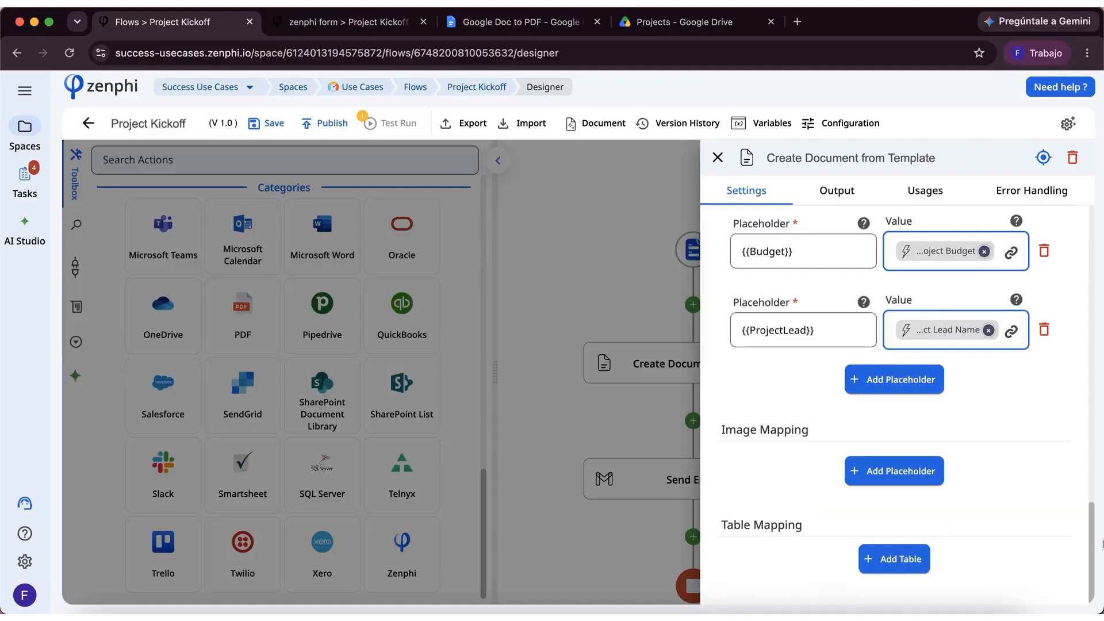
{"action": "left_click", "coordinate": [656, 454]}
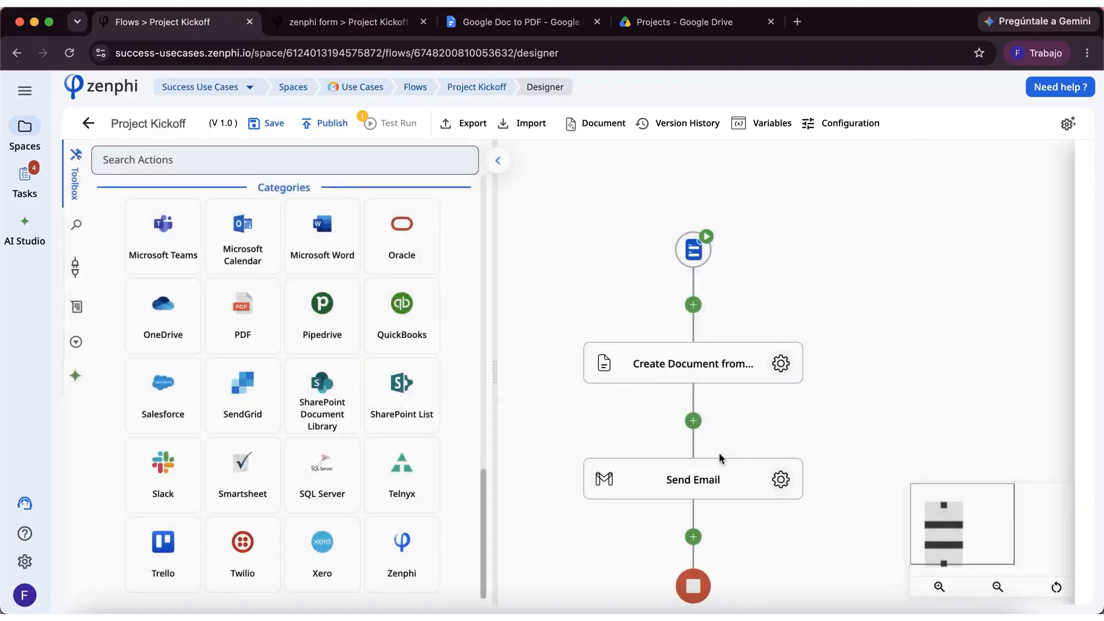
- Open the Send Email action's settings and view the options for a new Gmail connection without creating one
{"action": "left_click_drag", "start_coordinate": [844, 448], "coordinate": [840, 364]}
{"action": "left_click", "coordinate": [779, 400]}
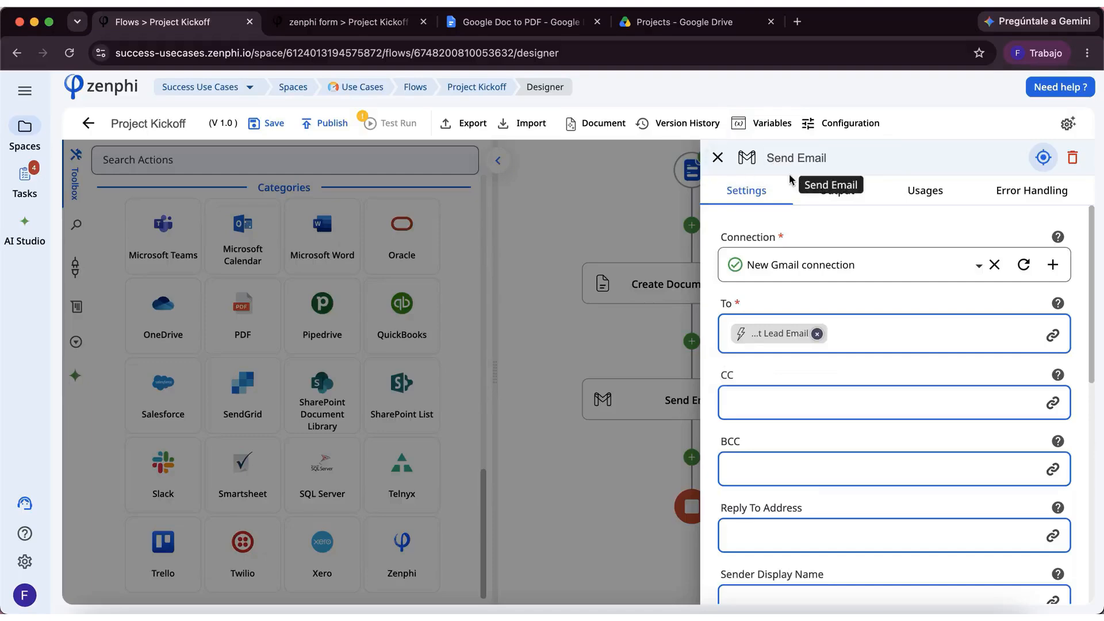
{"action": "left_click", "coordinate": [1052, 265]}
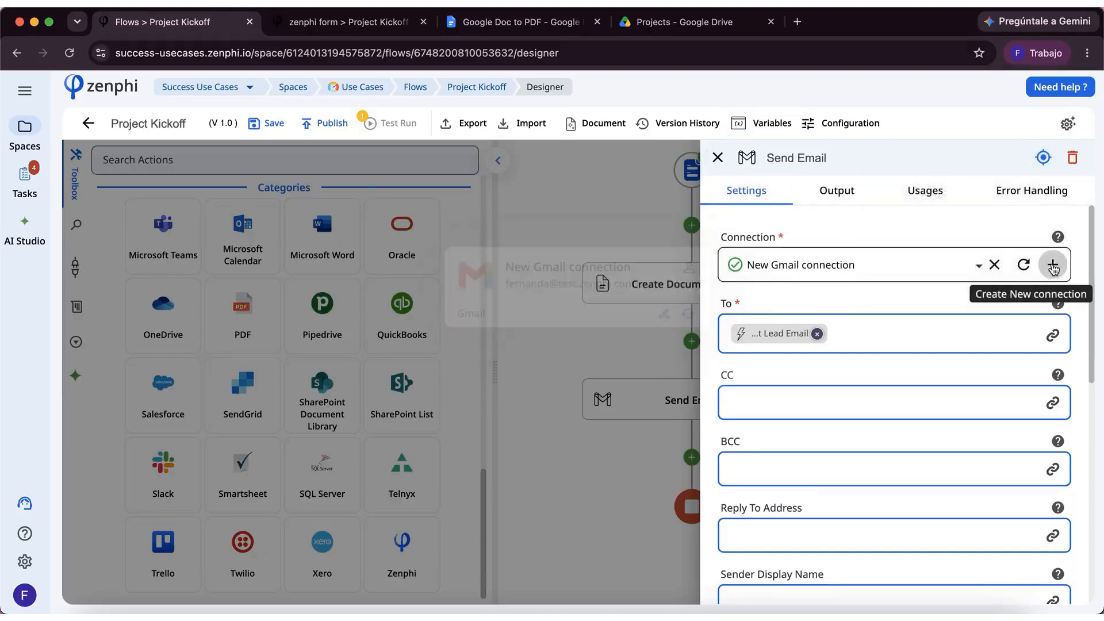
{"action": "left_click", "coordinate": [617, 487]}
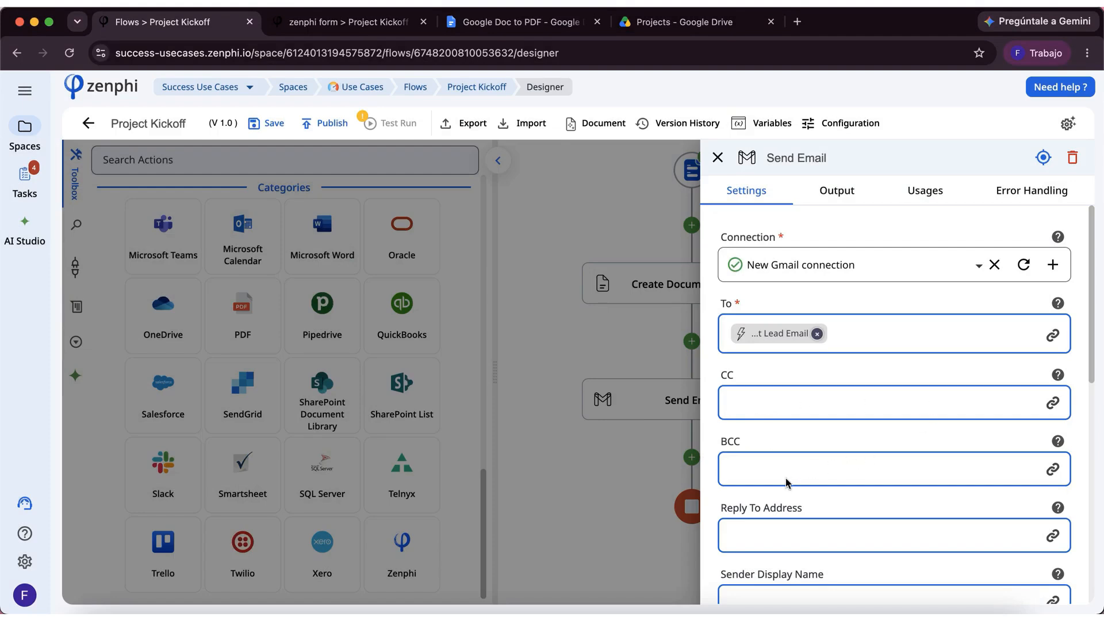
- Browse the form trigger's Initiator tokens available for the email's CC field without adding any
{"action": "left_click", "coordinate": [1055, 403]}
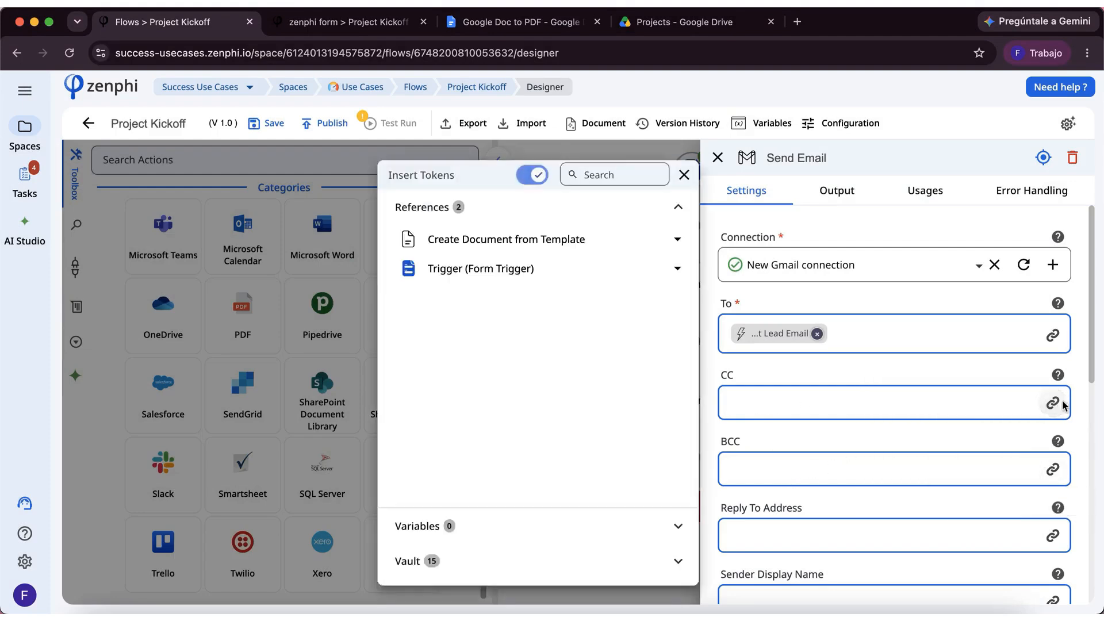
{"action": "left_click", "coordinate": [640, 273]}
{"action": "left_click", "coordinate": [632, 294]}
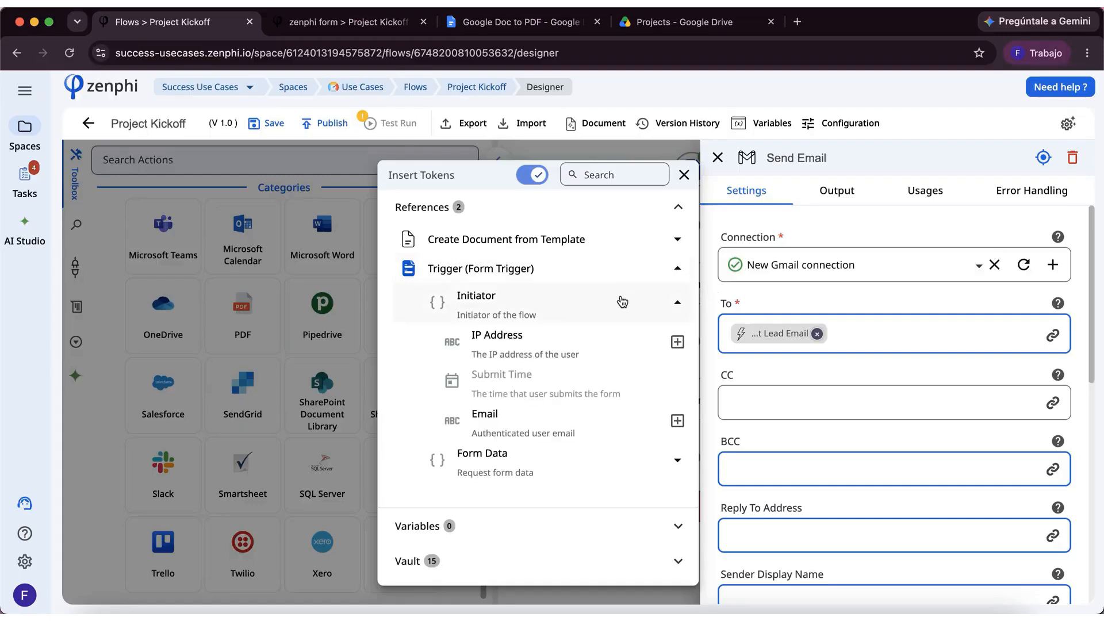
{"action": "left_click", "coordinate": [818, 427]}
- Examine the Send Email action's subject, format, body and attachment settings
{"action": "left_click_drag", "start_coordinate": [1093, 368], "coordinate": [1101, 598]}
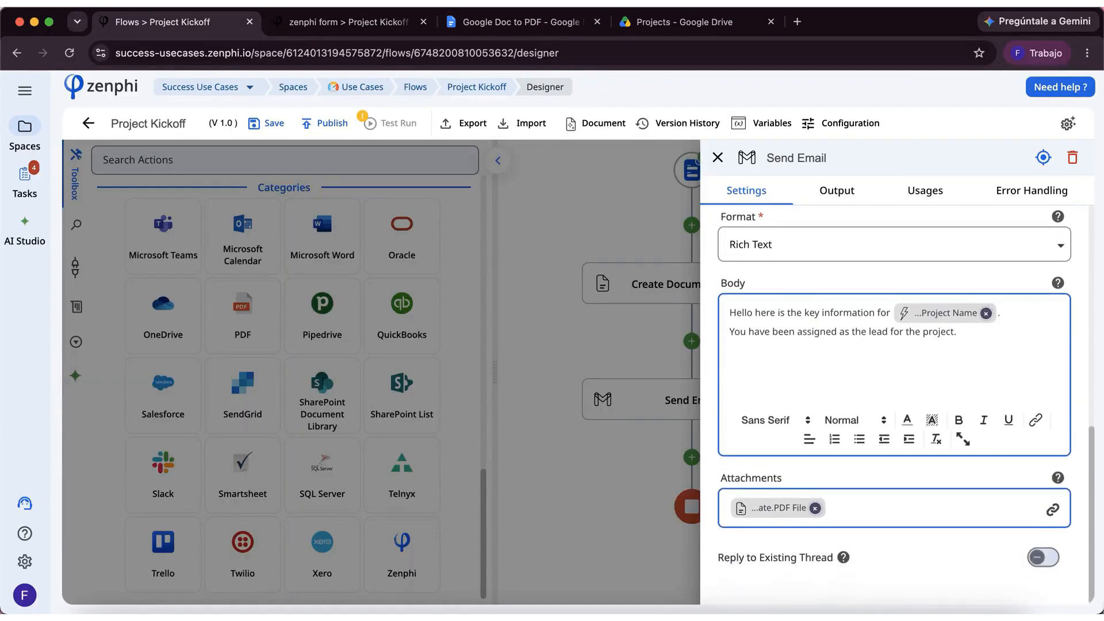
{"action": "scroll", "coordinate": [1076, 546], "scroll_direction": "up", "scroll_amount": 5}
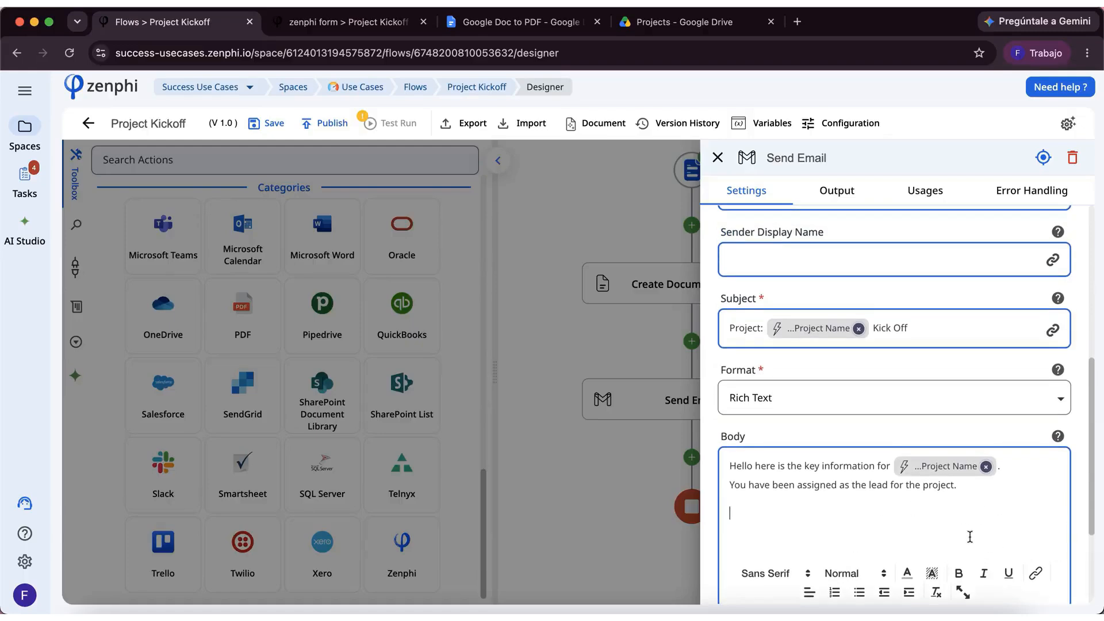
{"action": "left_click_drag", "start_coordinate": [1099, 523], "coordinate": [1097, 535]}
{"action": "right_click", "coordinate": [1096, 537]}
{"action": "key", "text": "Escape"}
{"action": "scroll", "coordinate": [1094, 536], "scroll_direction": "down", "scroll_amount": 3}
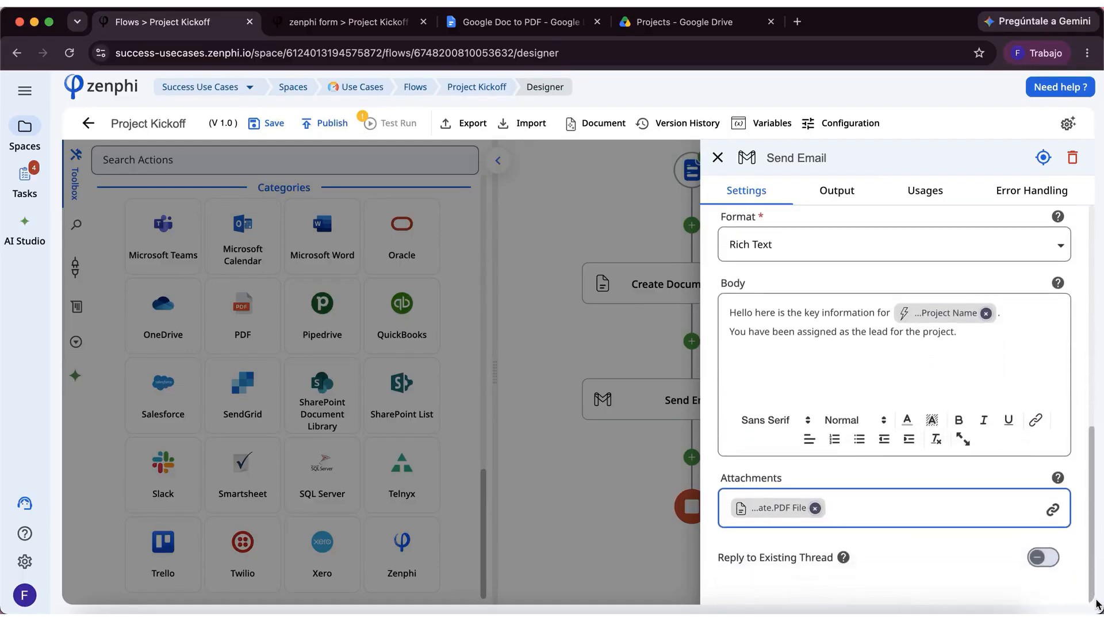
- View the PDF File token suggested for the email's attachments, highlight its Generate PDF requirement, and close the action's settings
{"action": "left_click", "coordinate": [1057, 512]}
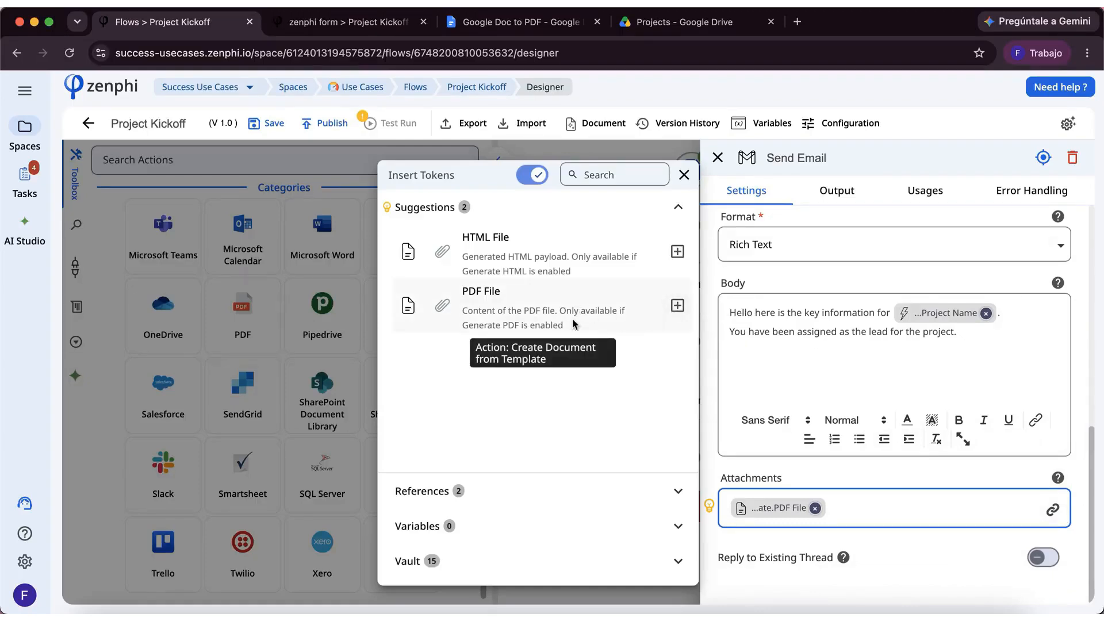
{"action": "left_click_drag", "start_coordinate": [567, 325], "coordinate": [557, 306]}
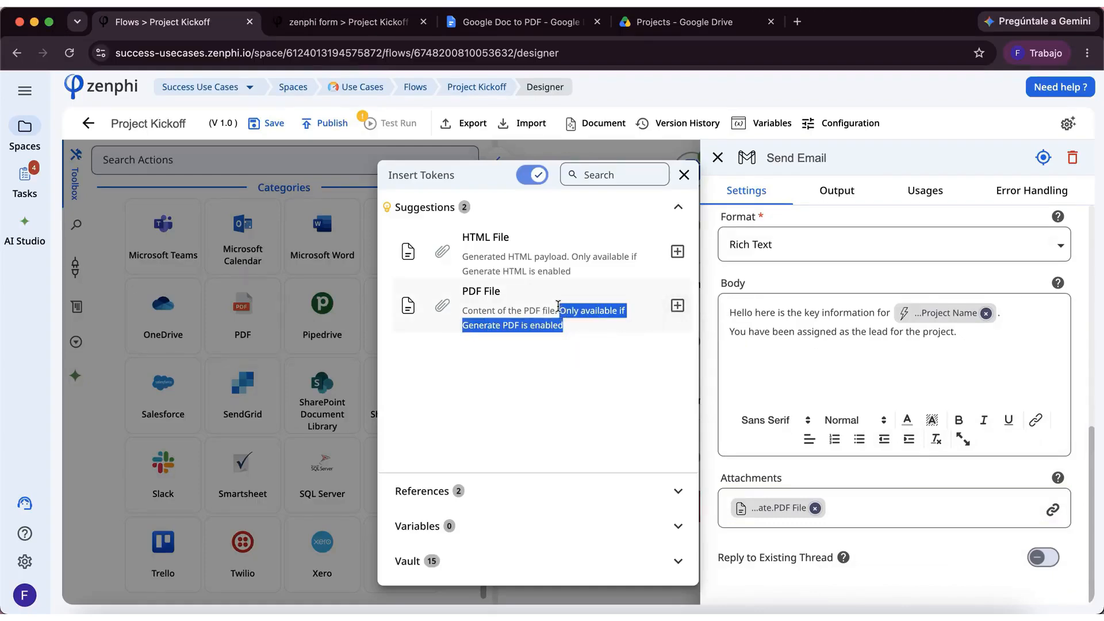
{"action": "left_click", "coordinate": [781, 360]}
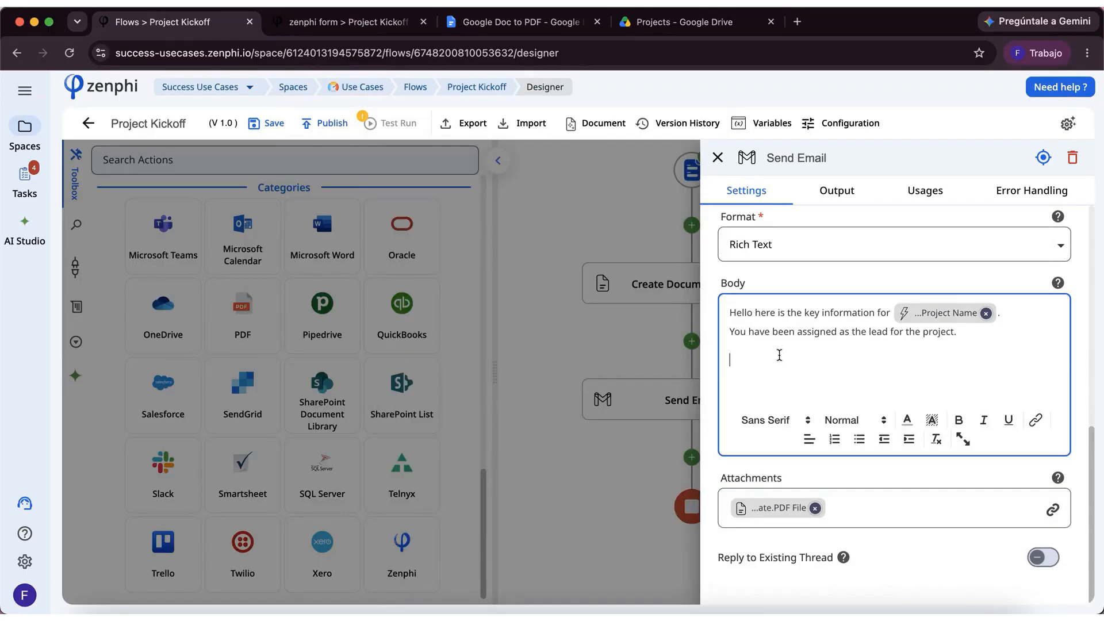
{"action": "left_click", "coordinate": [683, 337]}
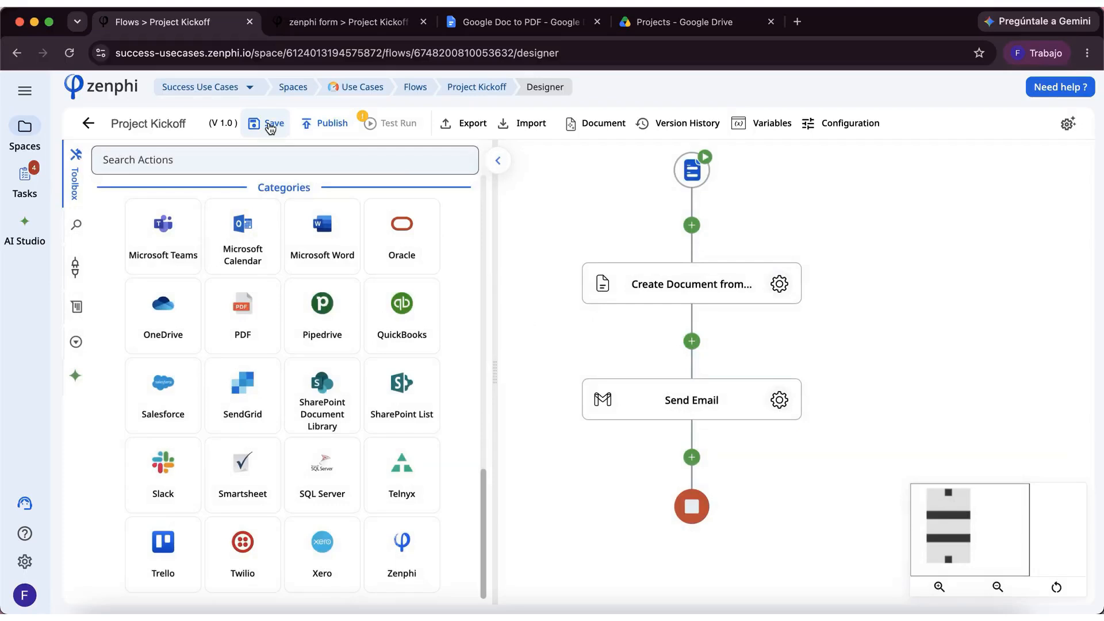
- Save the Project Kickoff flow and publish it as a new version
{"action": "left_click", "coordinate": [269, 125]}
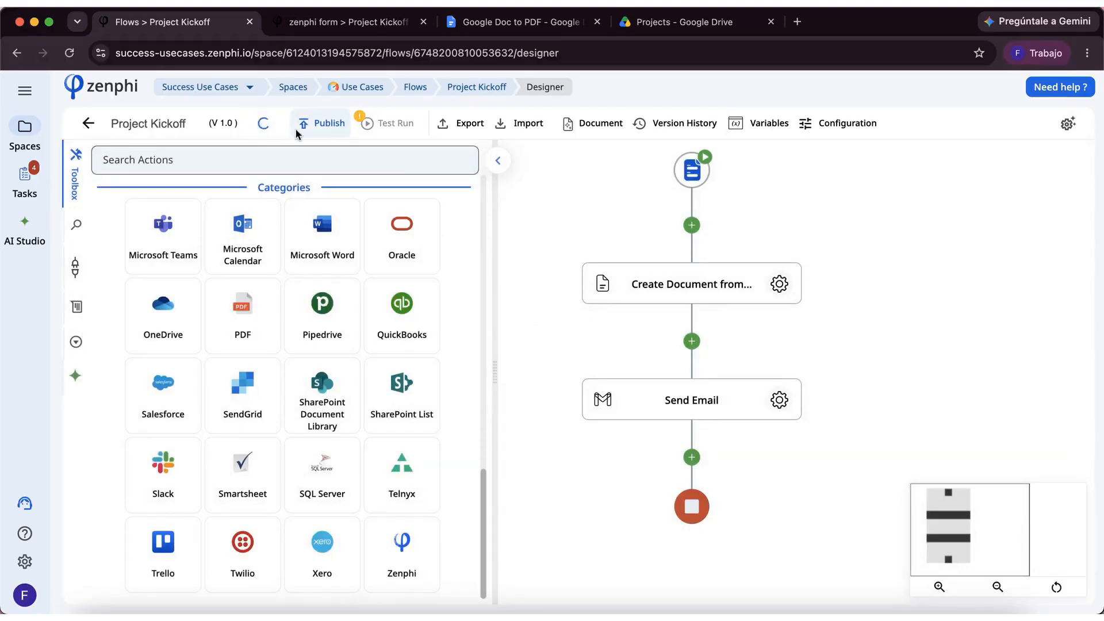
{"action": "left_click", "coordinate": [358, 126]}
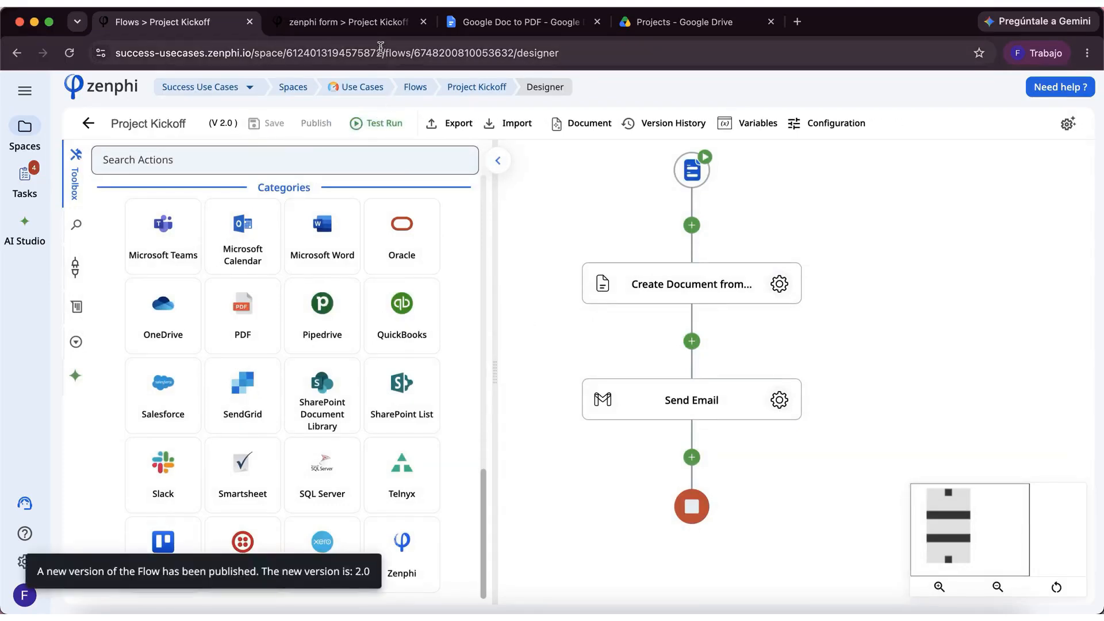
- Review the filled-in Project Kickoff Details form for Computer Restock and submit it, continuing with Google sign-in
{"action": "left_click", "coordinate": [362, 22]}
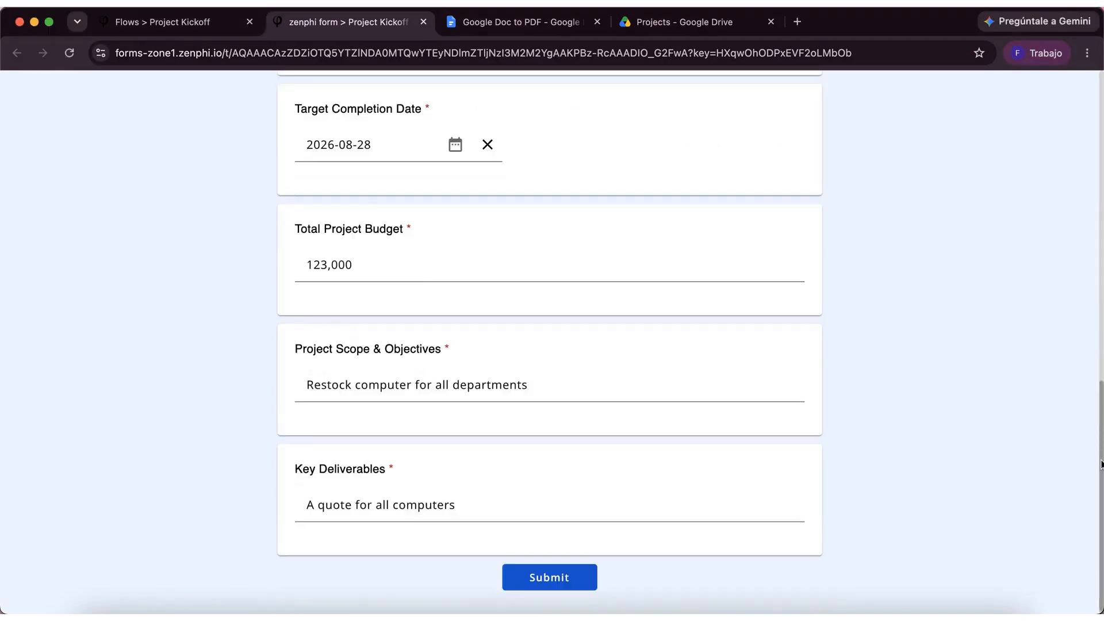
{"action": "scroll", "coordinate": [1100, 465], "scroll_direction": "up", "scroll_amount": 8}
{"action": "scroll", "coordinate": [1098, 115], "scroll_direction": "up", "scroll_amount": 2}
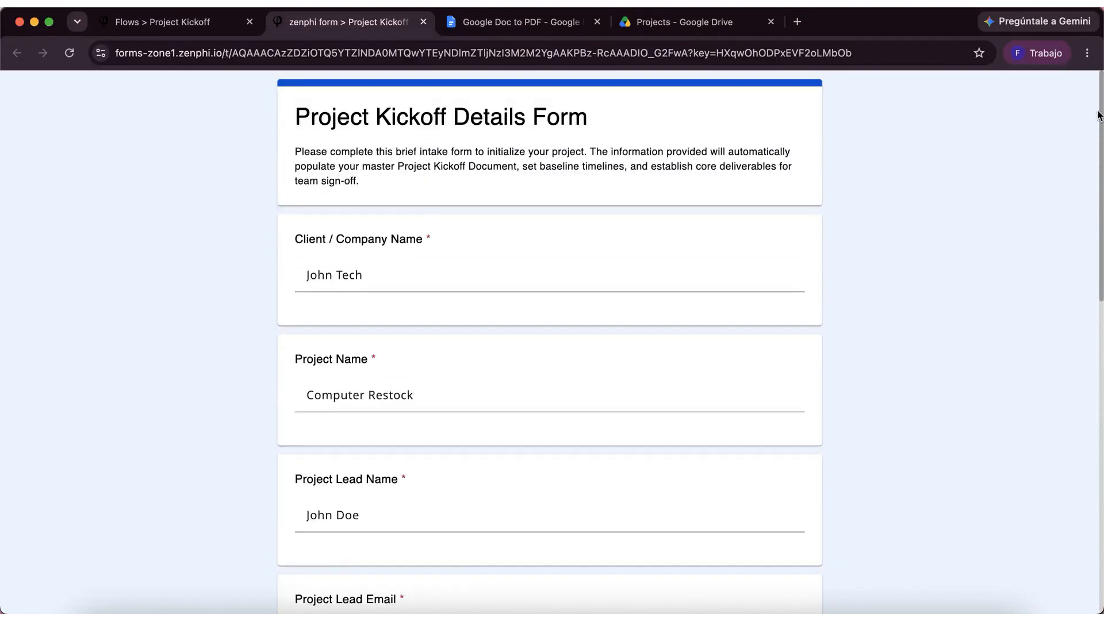
{"action": "scroll", "coordinate": [549, 345], "scroll_direction": "down", "scroll_amount": 15}
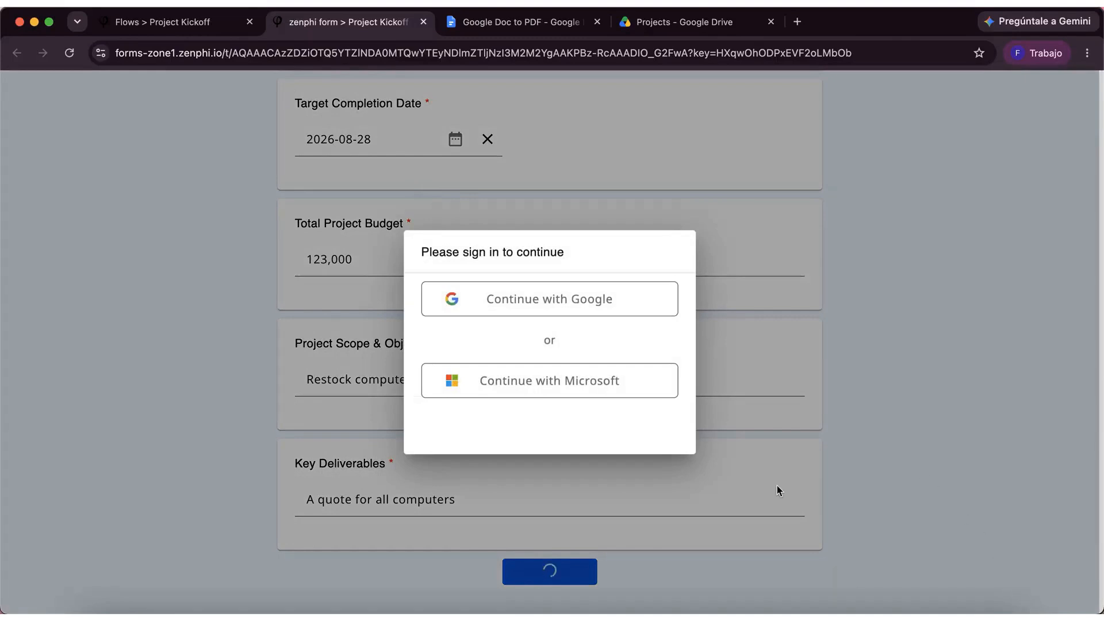
{"action": "left_click", "coordinate": [515, 311]}
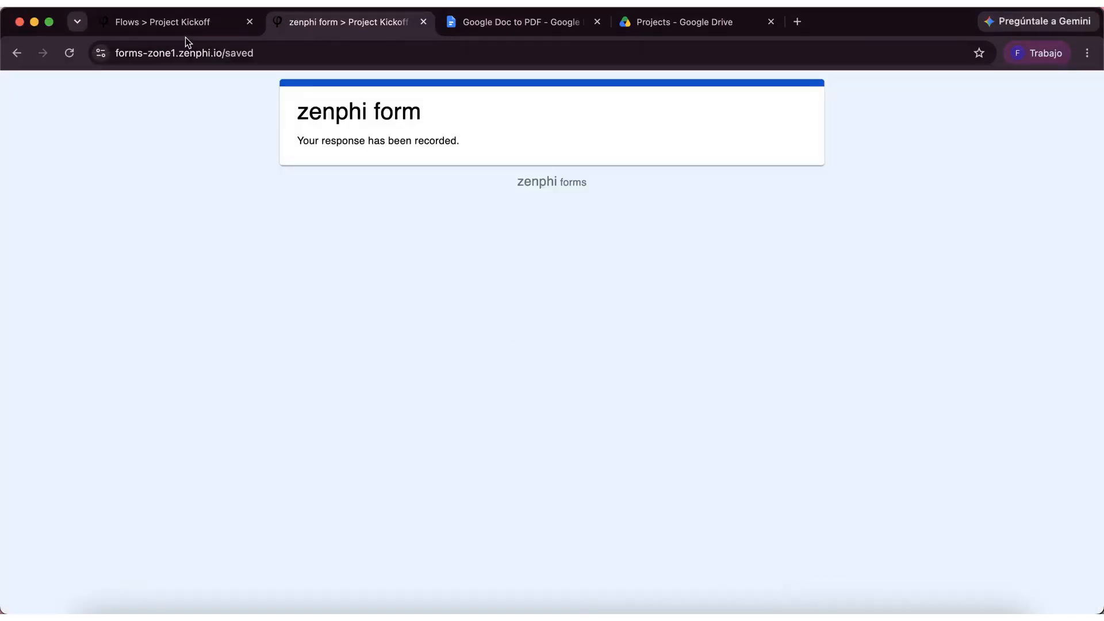
- Open the newest run from the Project Kickoff flow's dashboard in zenphi and refresh its step list
{"action": "left_click", "coordinate": [186, 29]}
{"action": "left_click", "coordinate": [478, 86]}
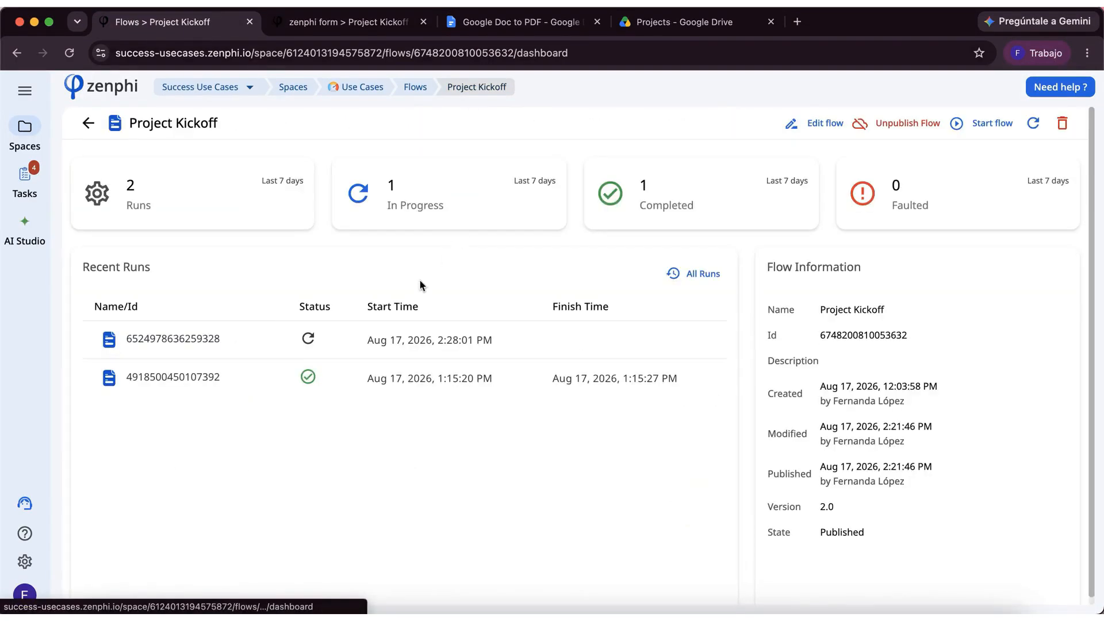
{"action": "left_click", "coordinate": [207, 339]}
{"action": "left_click", "coordinate": [380, 190]}
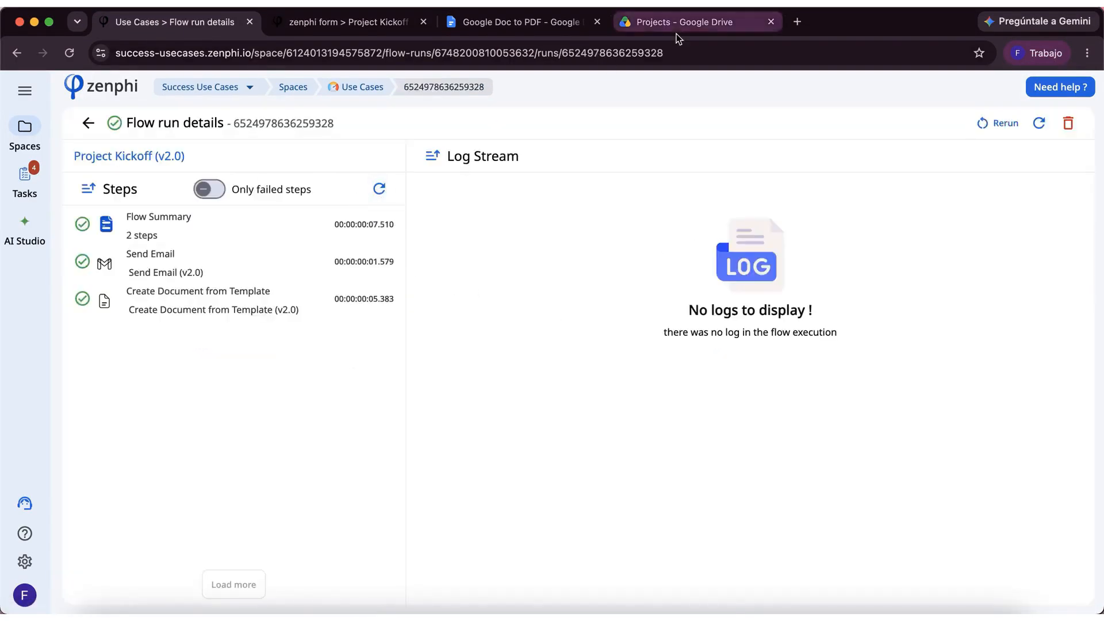
- Open the generated Computer Restock document from the Projects folder in Google Drive to view its filled-in placeholders
{"action": "left_click", "coordinate": [681, 23]}
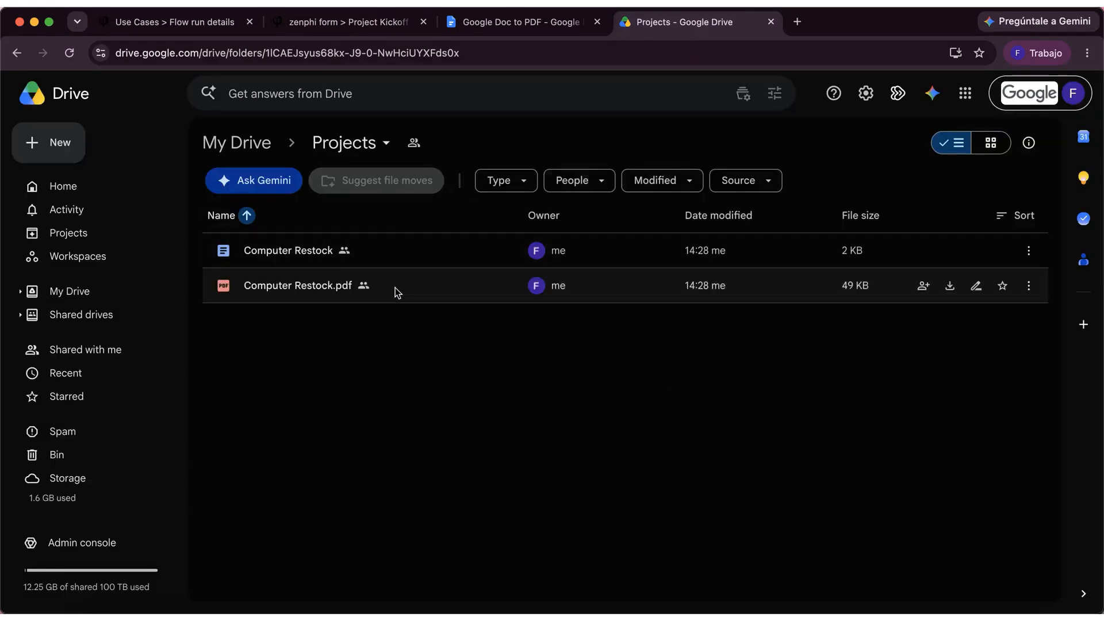
{"action": "double_click", "coordinate": [377, 259]}
{"action": "left_click", "coordinate": [897, 21]}
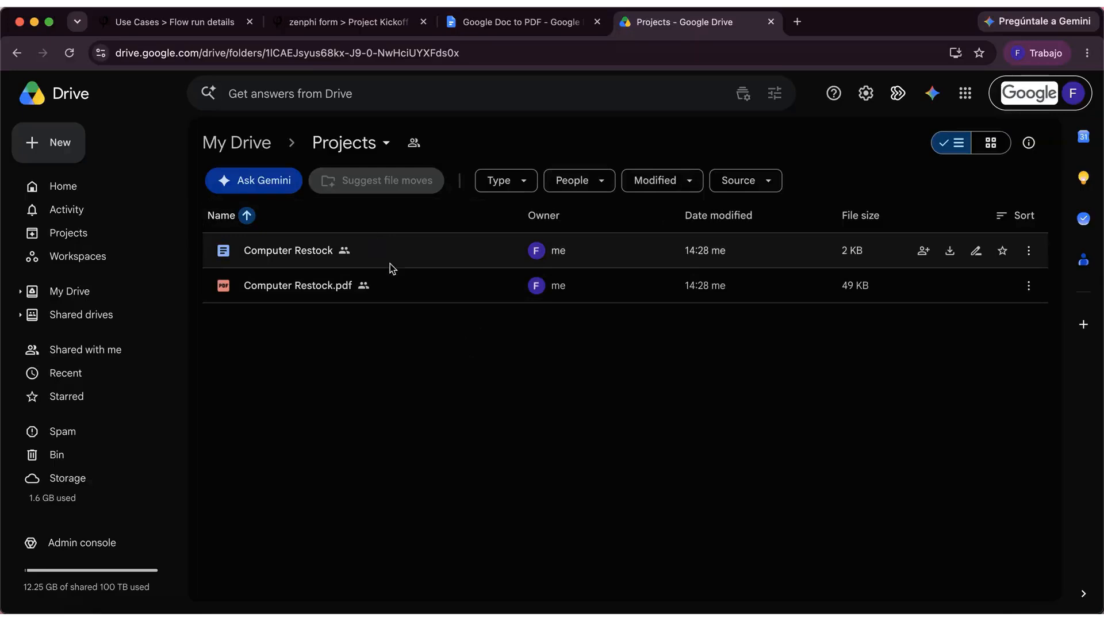
{"action": "left_click", "coordinate": [378, 260]}
{"action": "double_click", "coordinate": [378, 260]}
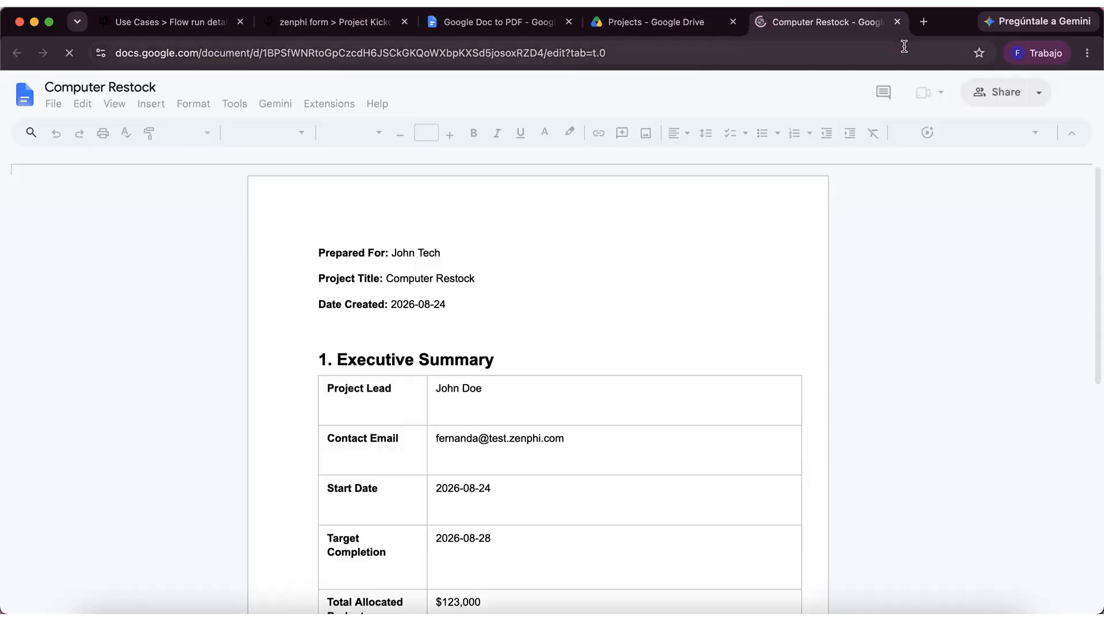
- Look through the generated Computer Restock document and open Computer Restock.pdf from the Projects folder in Google Drive to check its contents
{"action": "scroll", "coordinate": [1097, 193], "scroll_direction": "down", "scroll_amount": 6}
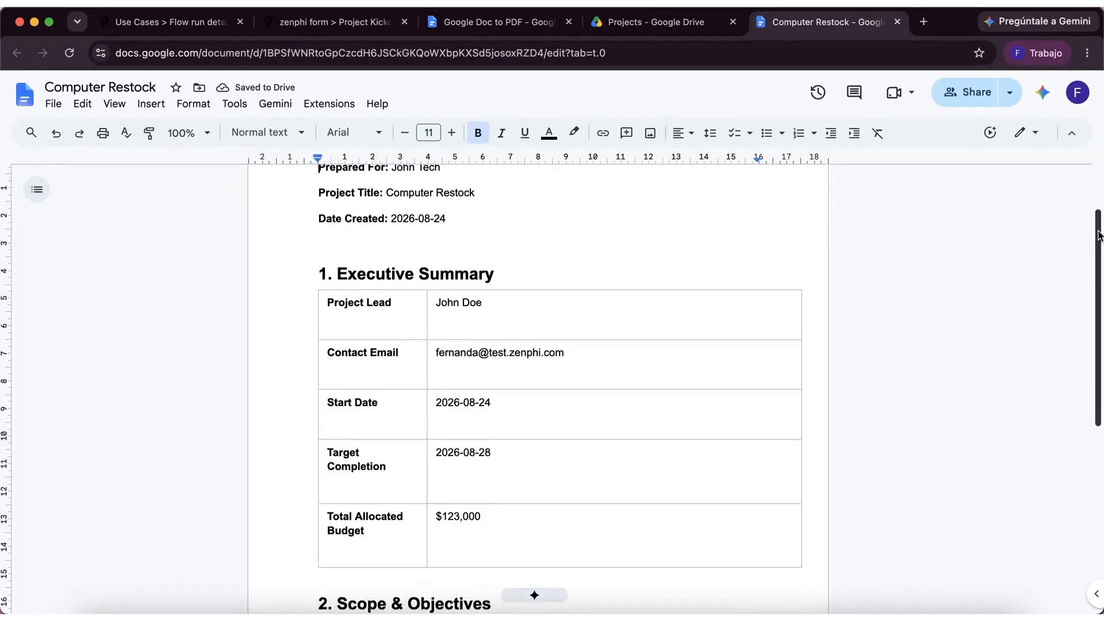
{"action": "scroll", "coordinate": [1084, 300], "scroll_direction": "up", "scroll_amount": 10}
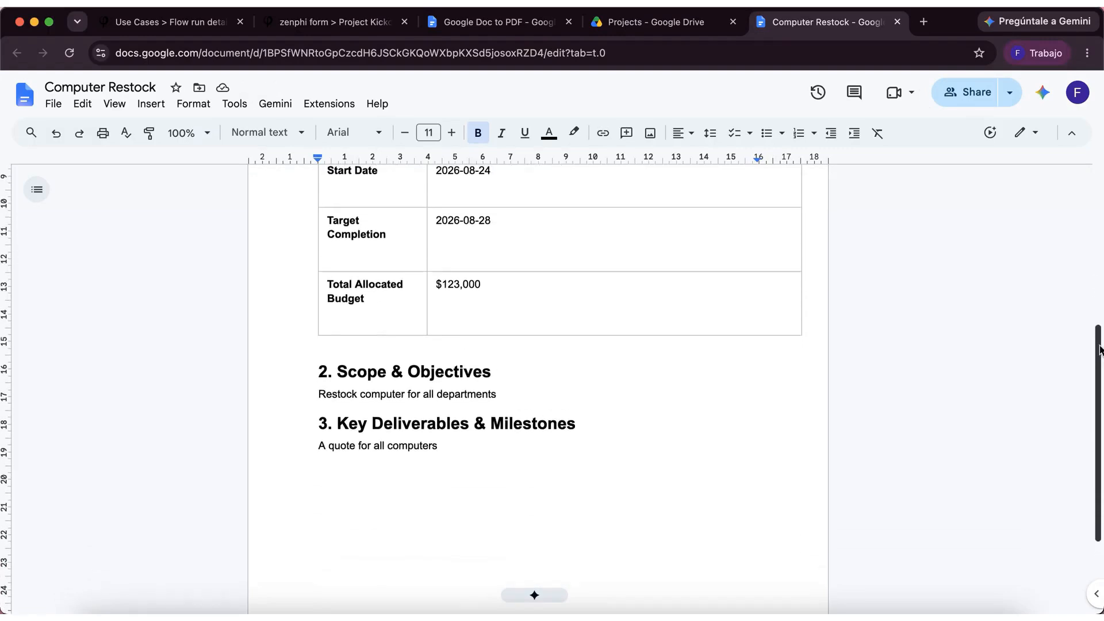
{"action": "left_click", "coordinate": [667, 23]}
{"action": "left_click", "coordinate": [407, 284]}
{"action": "double_click", "coordinate": [407, 285]}
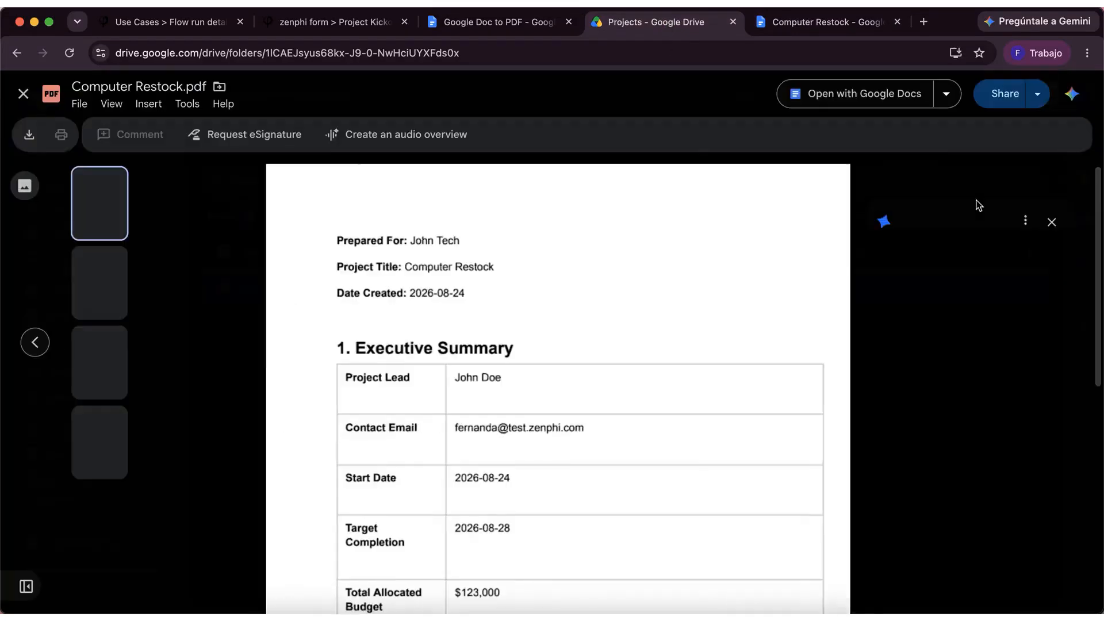
{"action": "left_click_drag", "start_coordinate": [1095, 229], "coordinate": [1086, 195]}
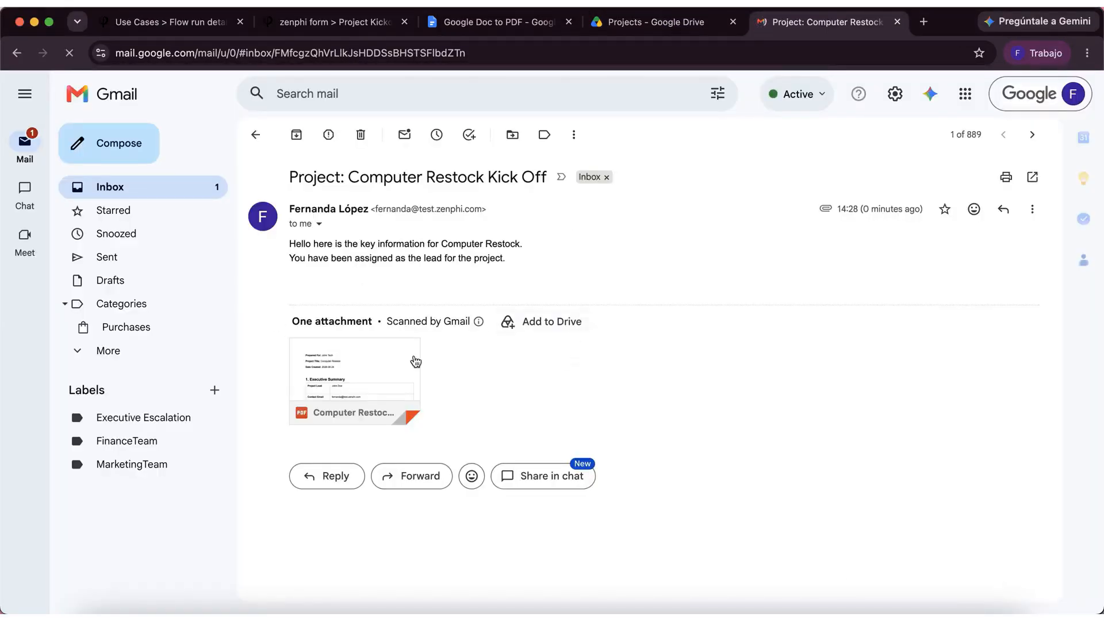
- Preview the Computer Restock PDF attached to the project kick-off email in Gmail, read it through and close the preview
{"action": "left_click", "coordinate": [338, 354]}
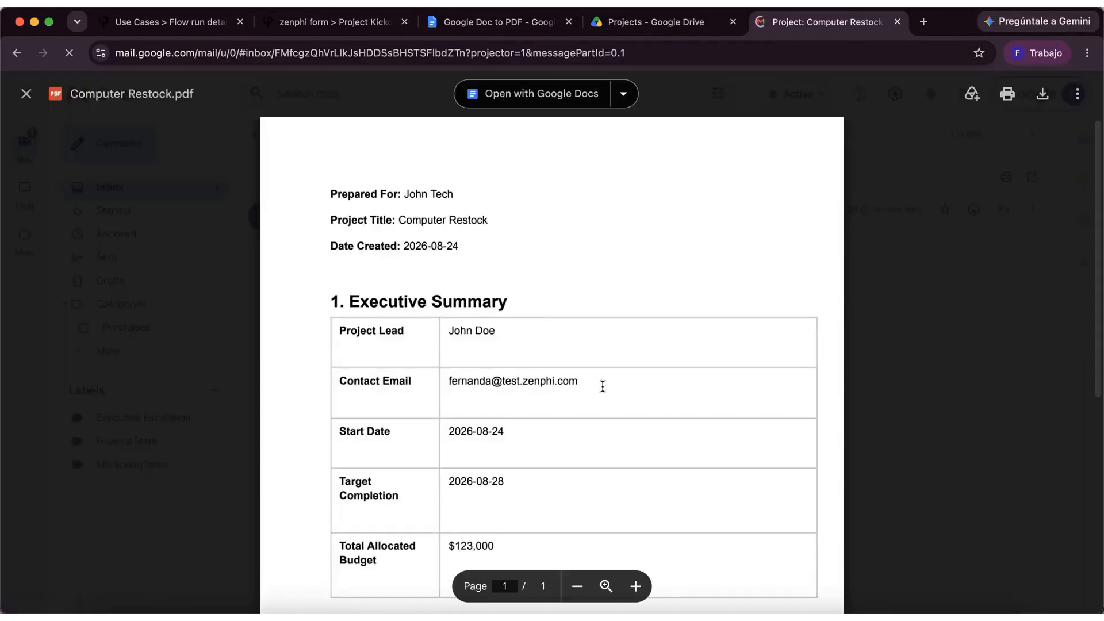
{"action": "scroll", "coordinate": [1094, 265], "scroll_direction": "down", "scroll_amount": 3}
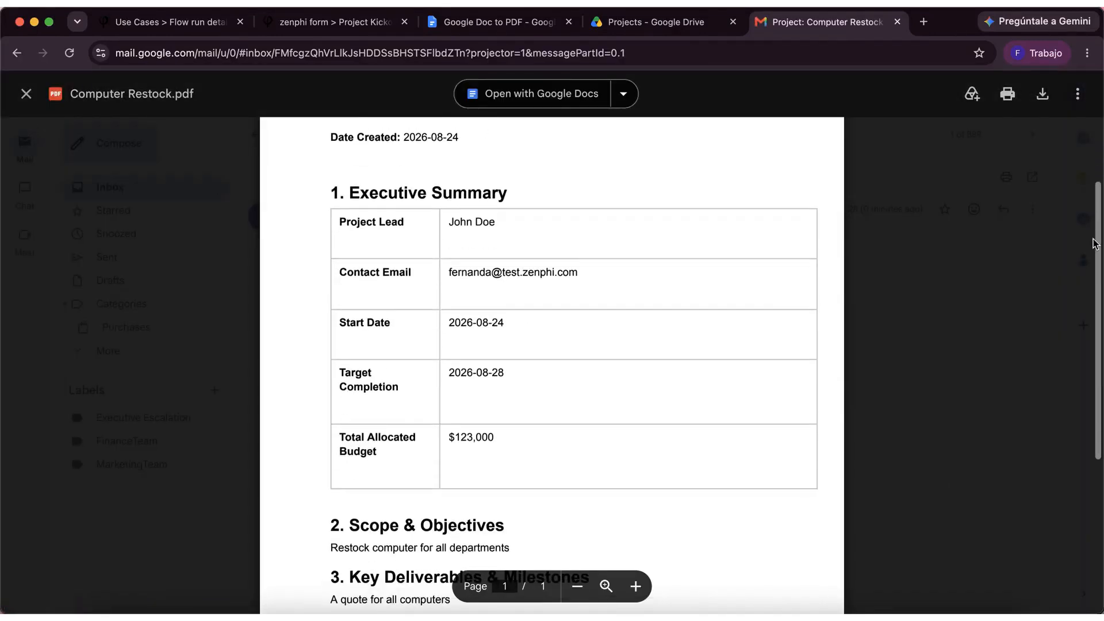
{"action": "scroll", "coordinate": [1094, 265], "scroll_direction": "down", "scroll_amount": 3}
{"action": "scroll", "coordinate": [1035, 197], "scroll_direction": "up", "scroll_amount": 6}
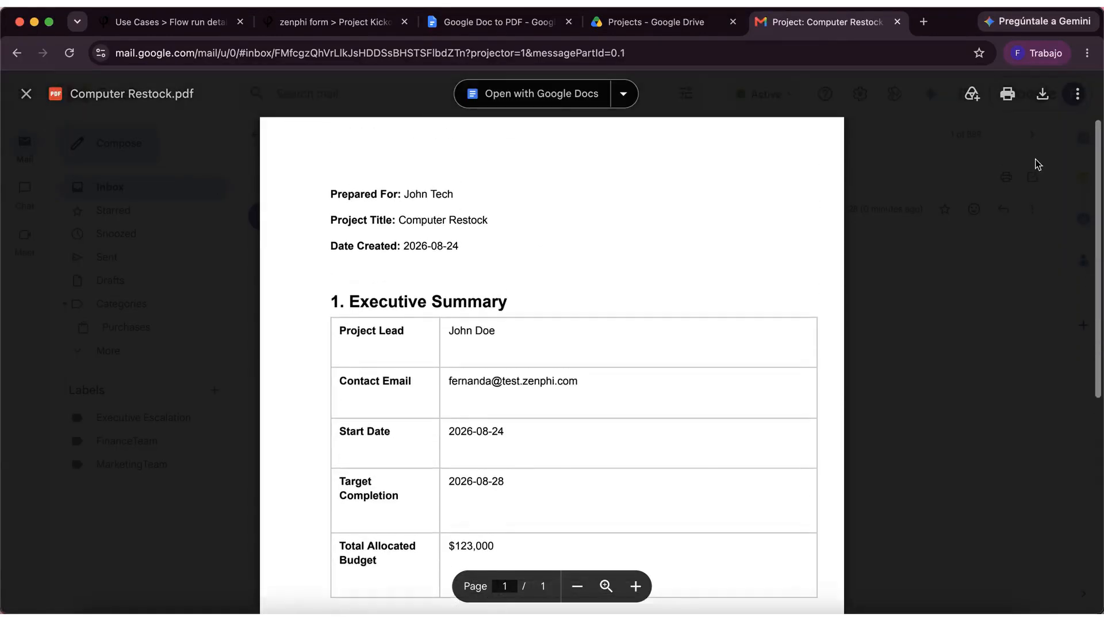
{"action": "left_click", "coordinate": [927, 259]}
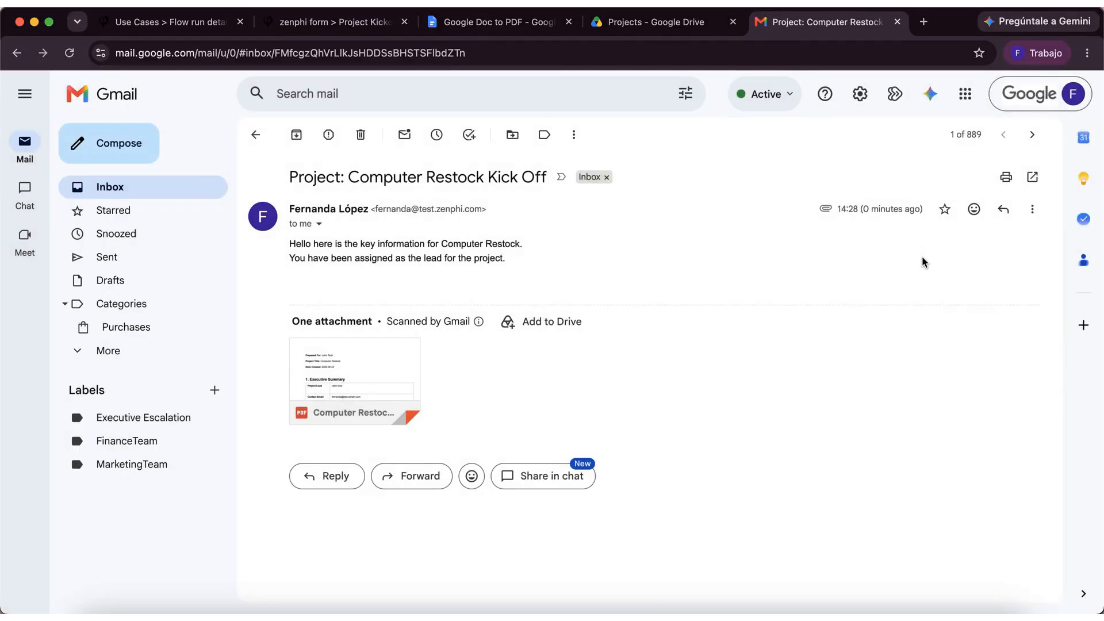
- Revisit the Google Doc to PDF template and browse the DocuSign actions in the zenphi designer of the Project Kickoff flow
{"action": "left_click", "coordinate": [503, 29]}
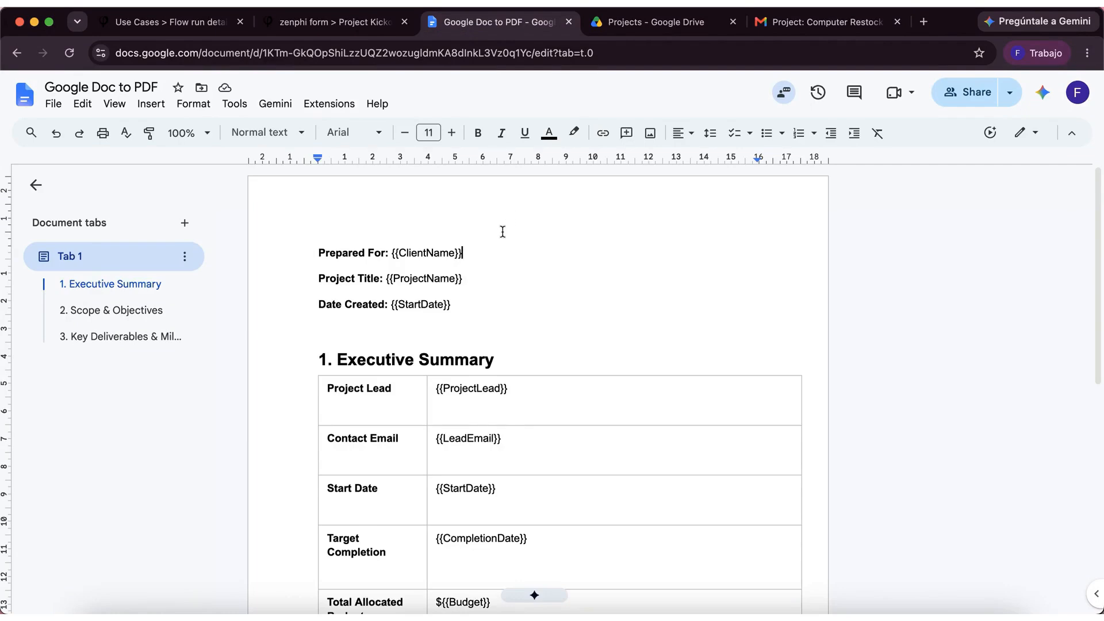
{"action": "left_click", "coordinate": [172, 22]}
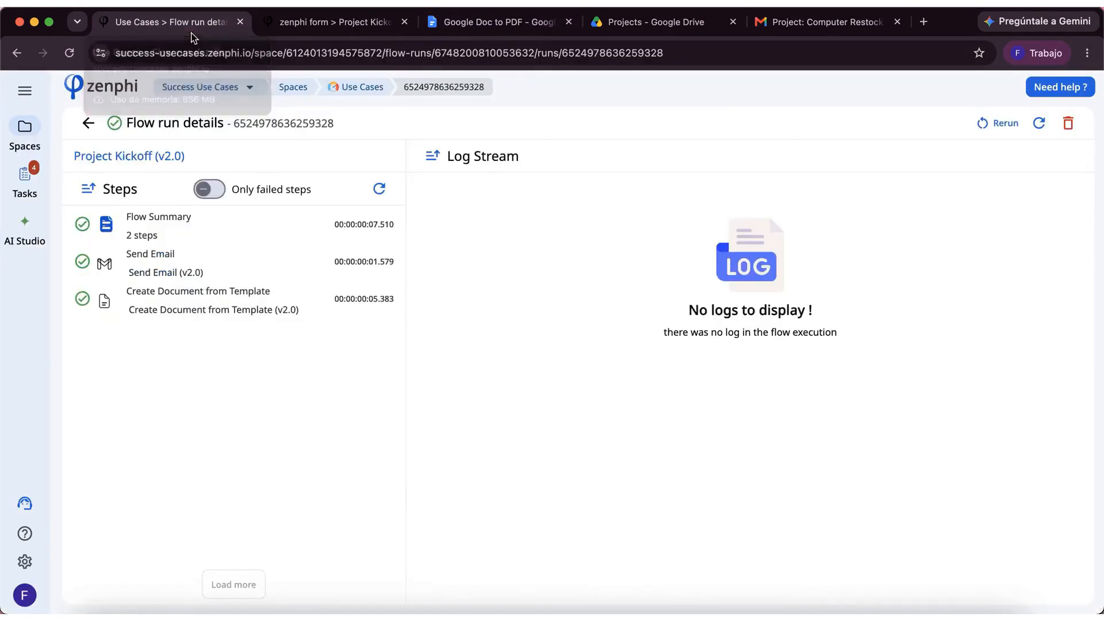
{"action": "left_click_drag", "start_coordinate": [489, 333], "coordinate": [488, 476]}
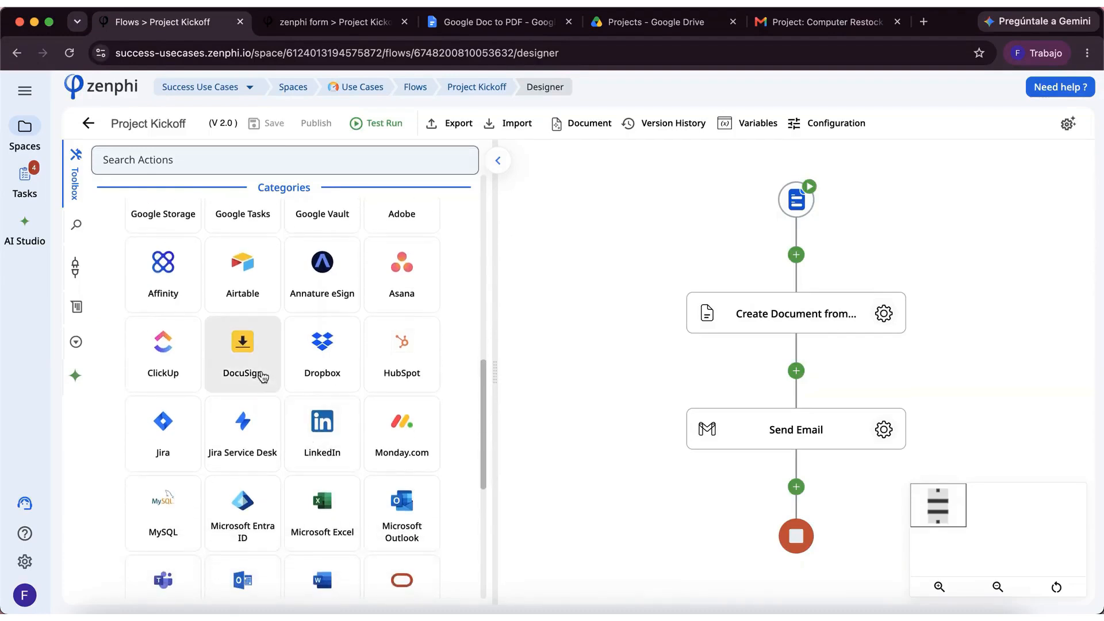
{"action": "left_click", "coordinate": [261, 377]}
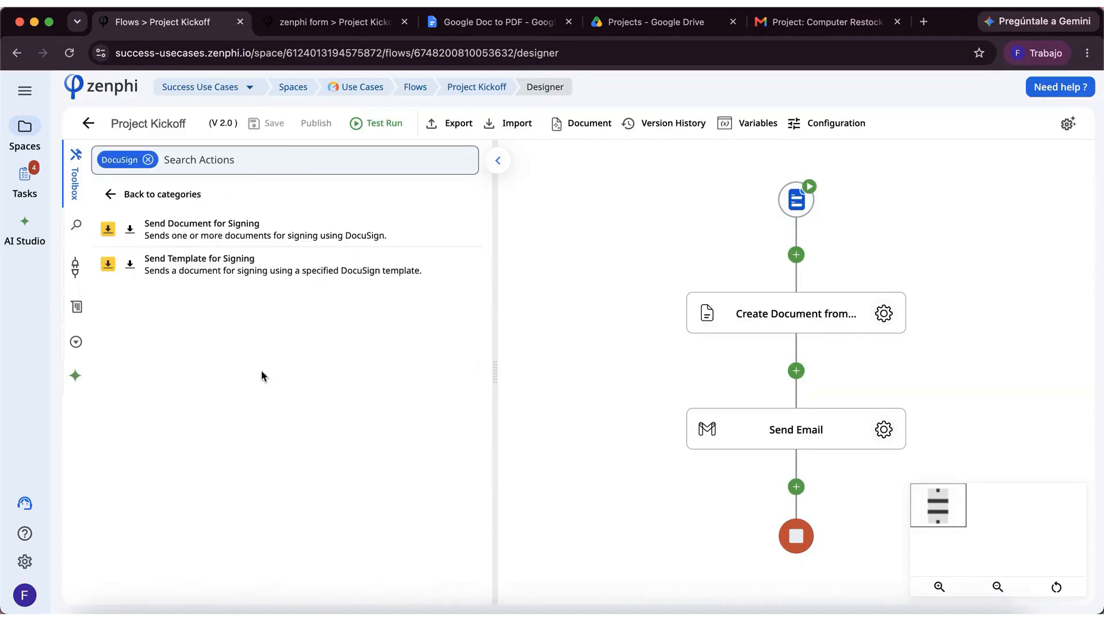
{"action": "left_click", "coordinate": [115, 198]}
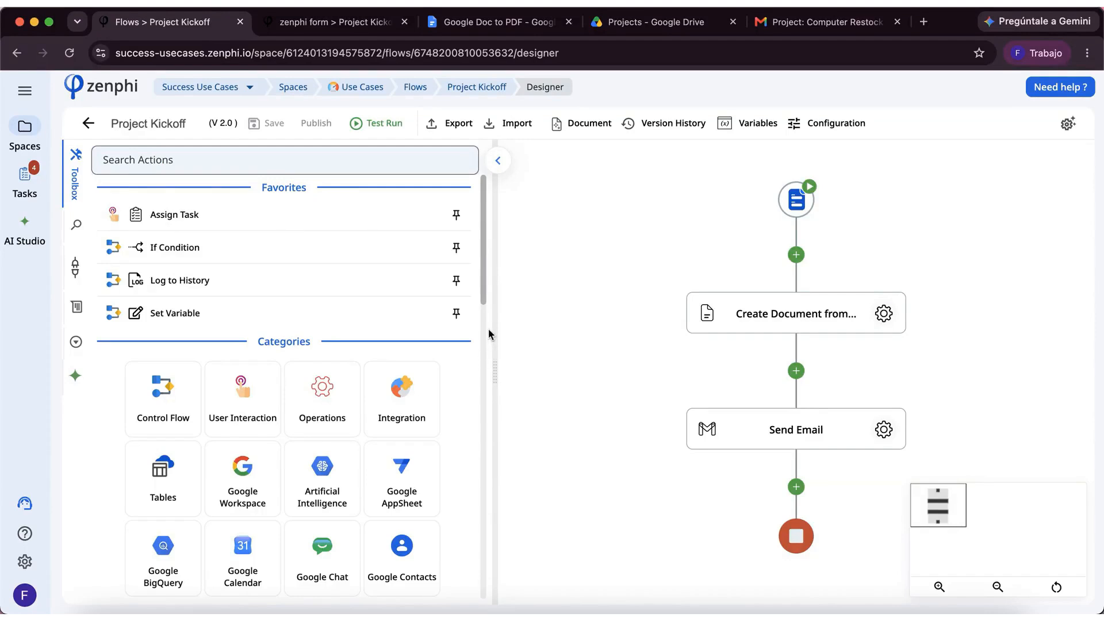
- Browse the available Google Chat actions and User Interaction actions for extending the Project Kickoff flow
{"action": "left_click", "coordinate": [302, 564]}
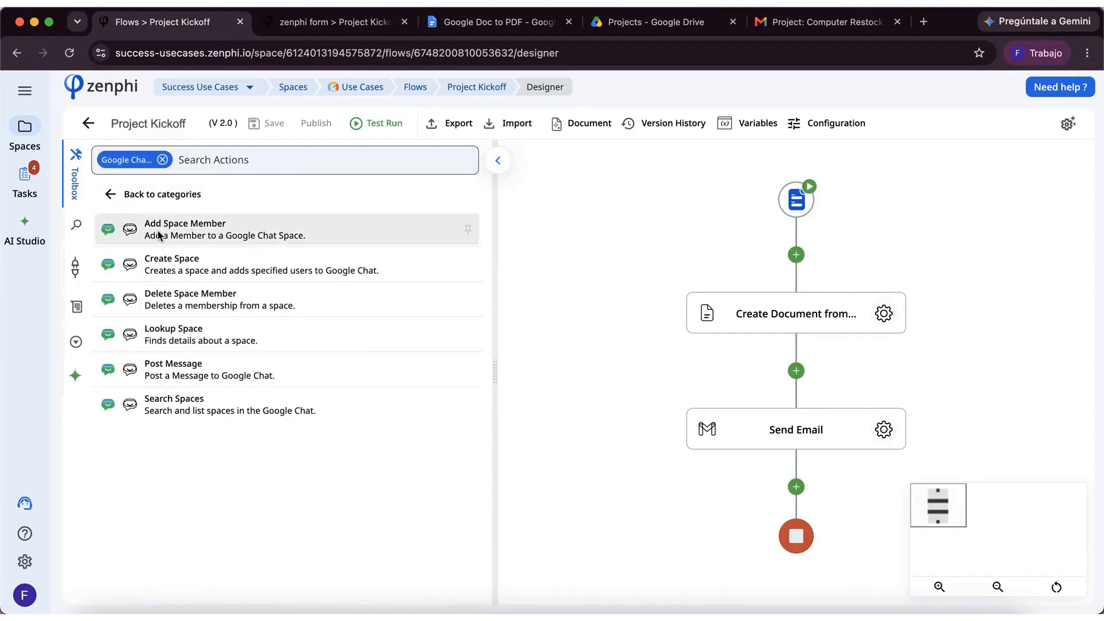
{"action": "left_click", "coordinate": [163, 159]}
{"action": "left_click_drag", "start_coordinate": [483, 275], "coordinate": [461, 285]}
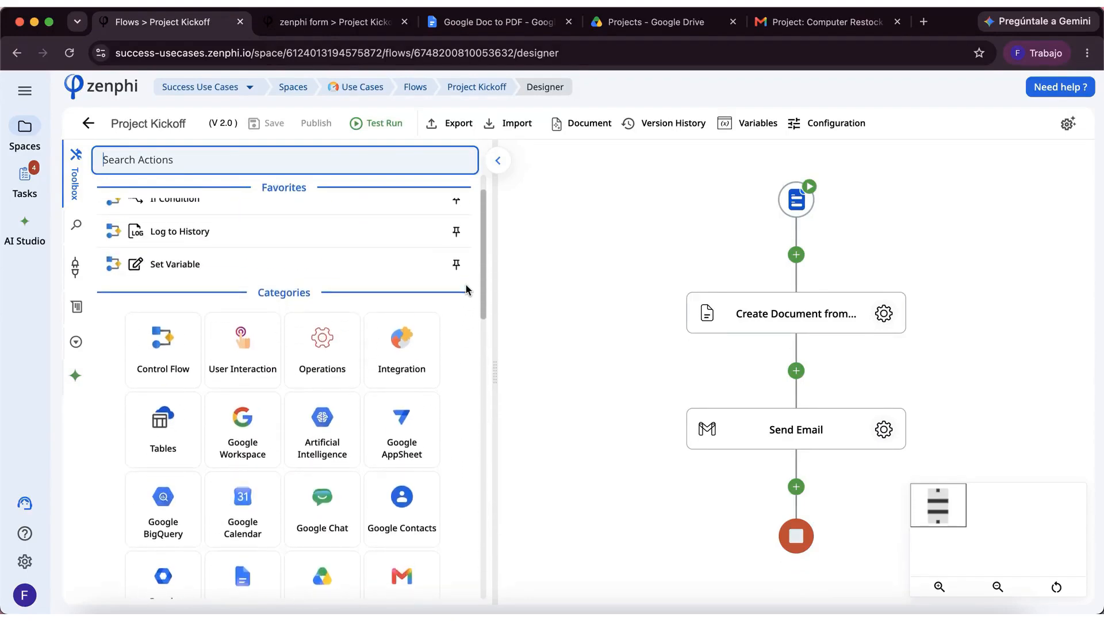
{"action": "left_click", "coordinate": [239, 352]}
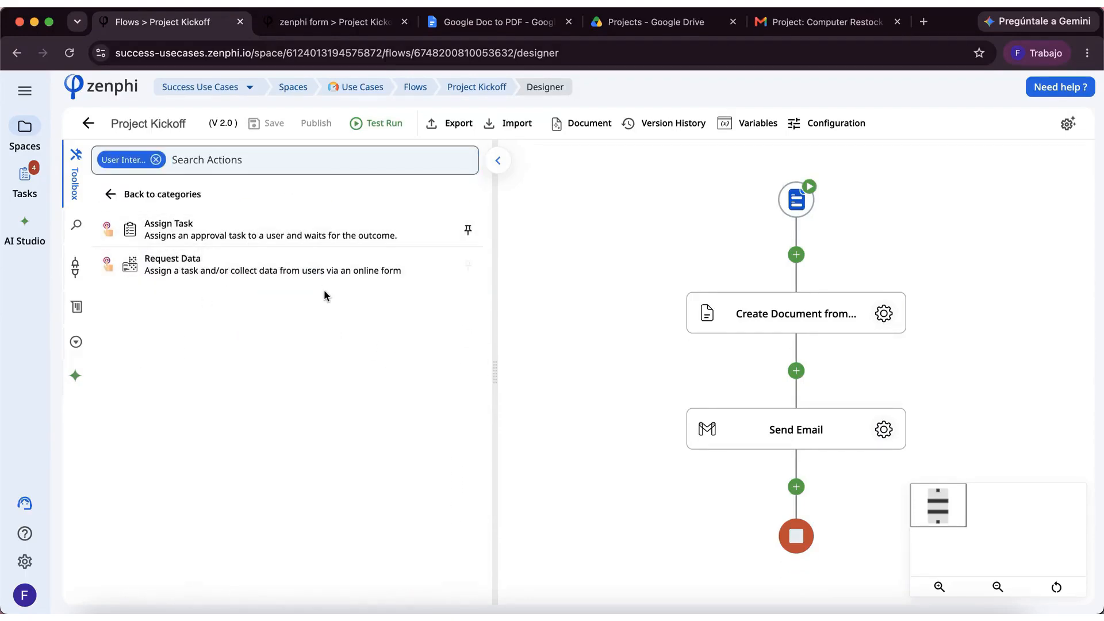